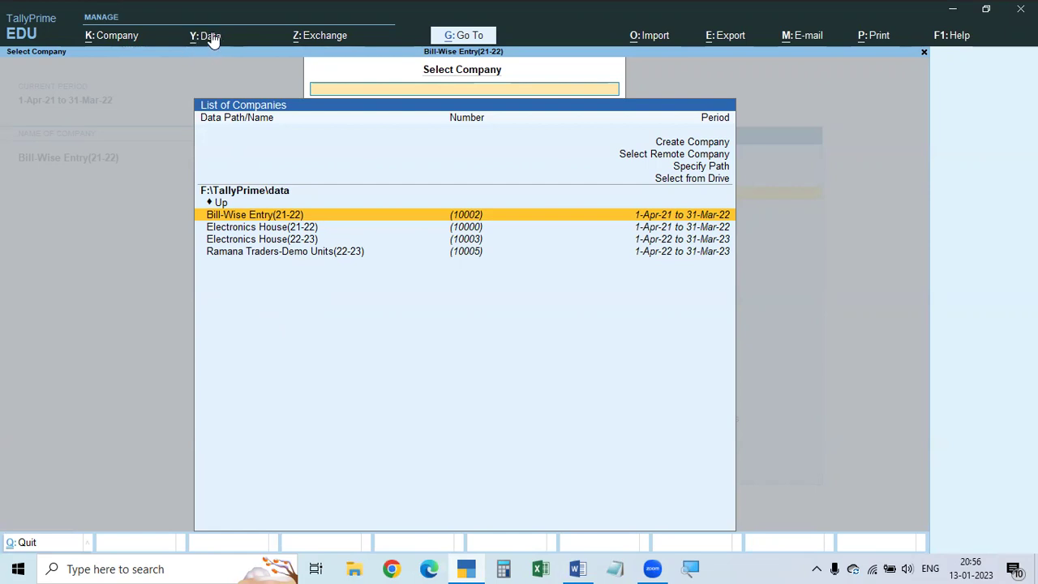
Open the company data Backup screen.
{"action": "left_click", "coordinate": [211, 37]}
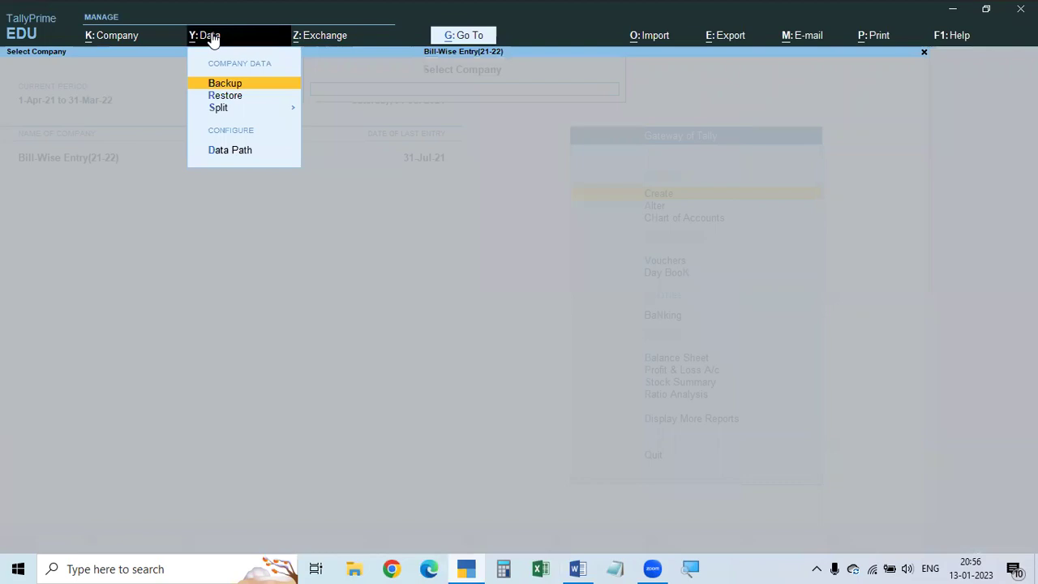
{"action": "left_click", "coordinate": [273, 200]}
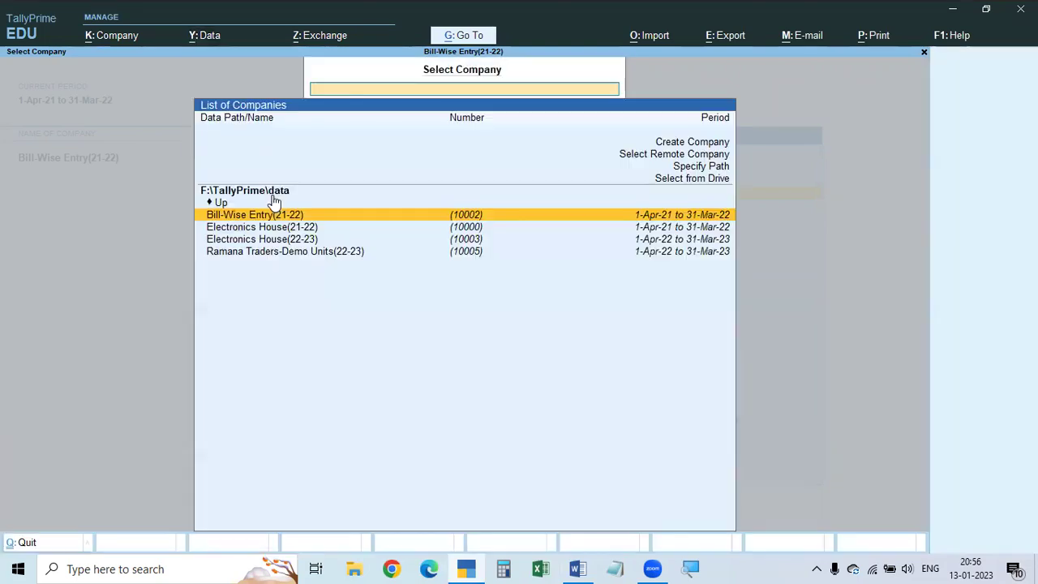
{"action": "left_click", "coordinate": [206, 40]}
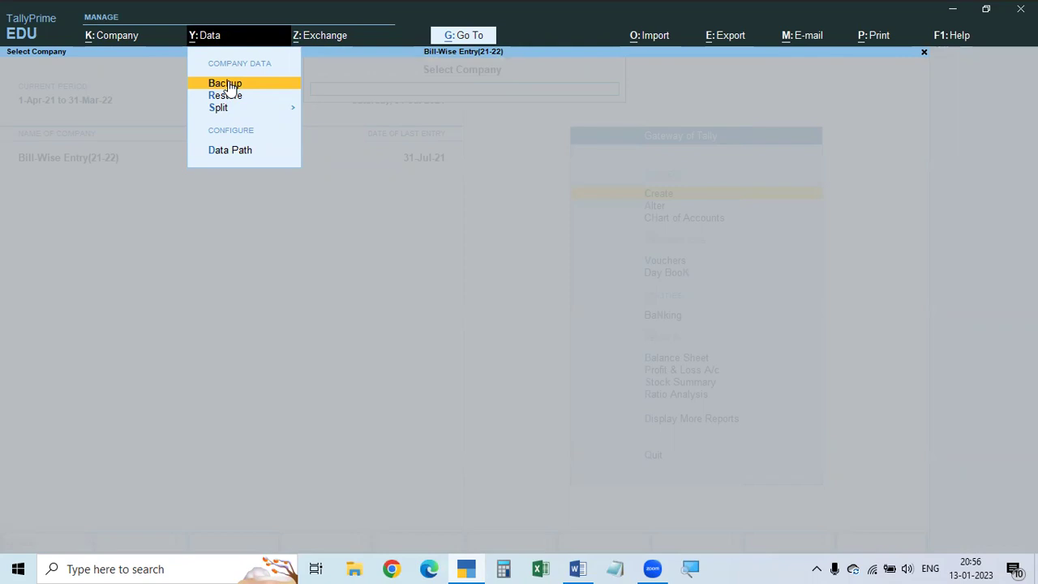
{"action": "left_click", "coordinate": [227, 82]}
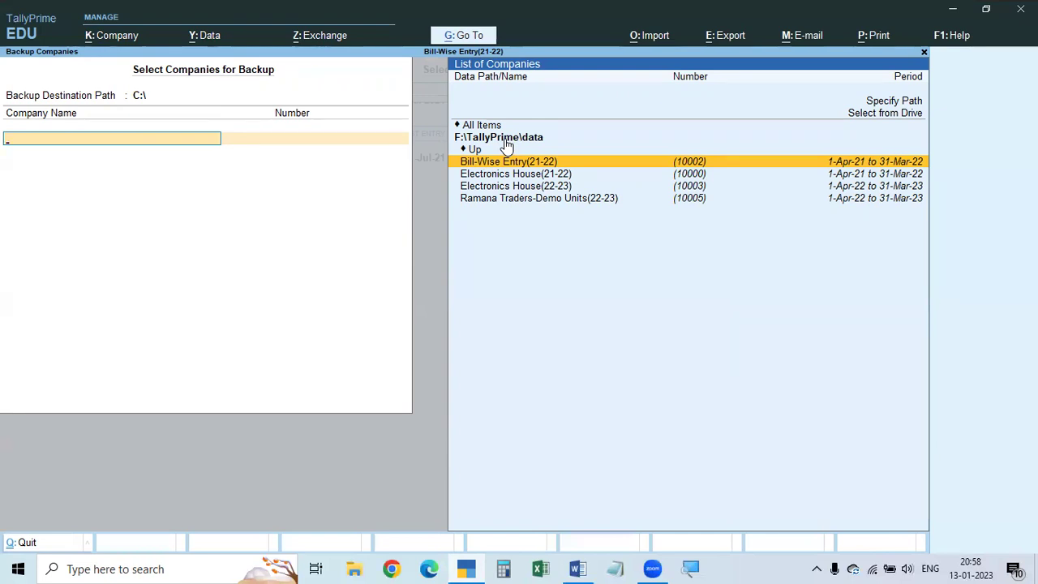
Set the backup destination path to the G:\ drive.
{"action": "key", "text": "BackSpace"}
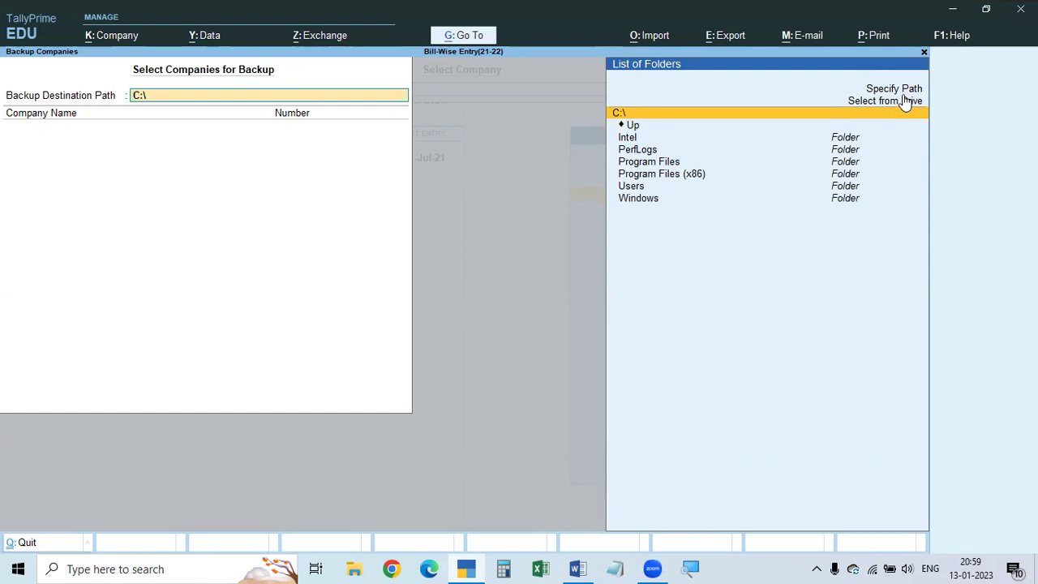
{"action": "left_click", "coordinate": [883, 104]}
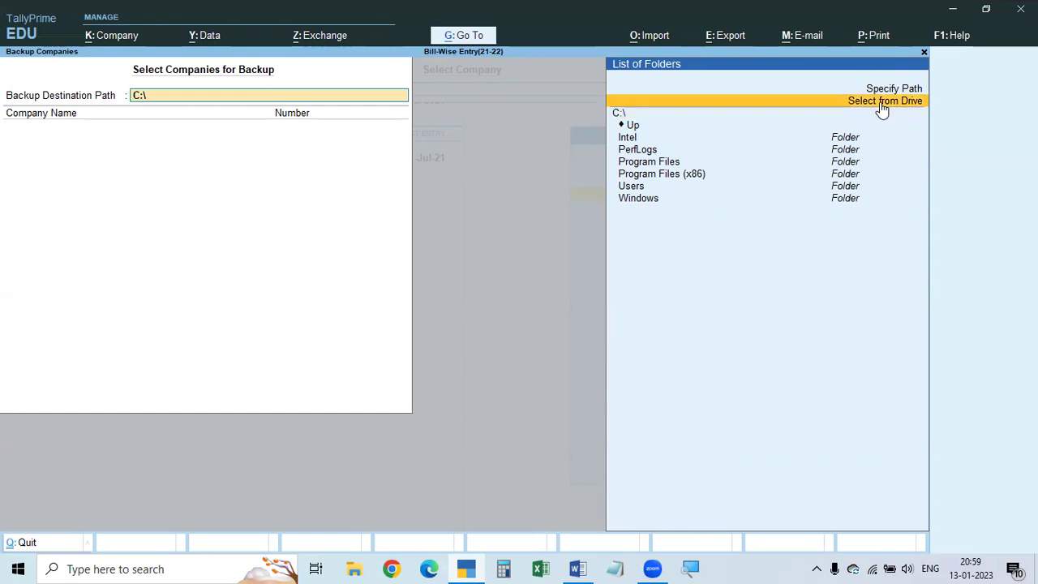
{"action": "left_click", "coordinate": [883, 108]}
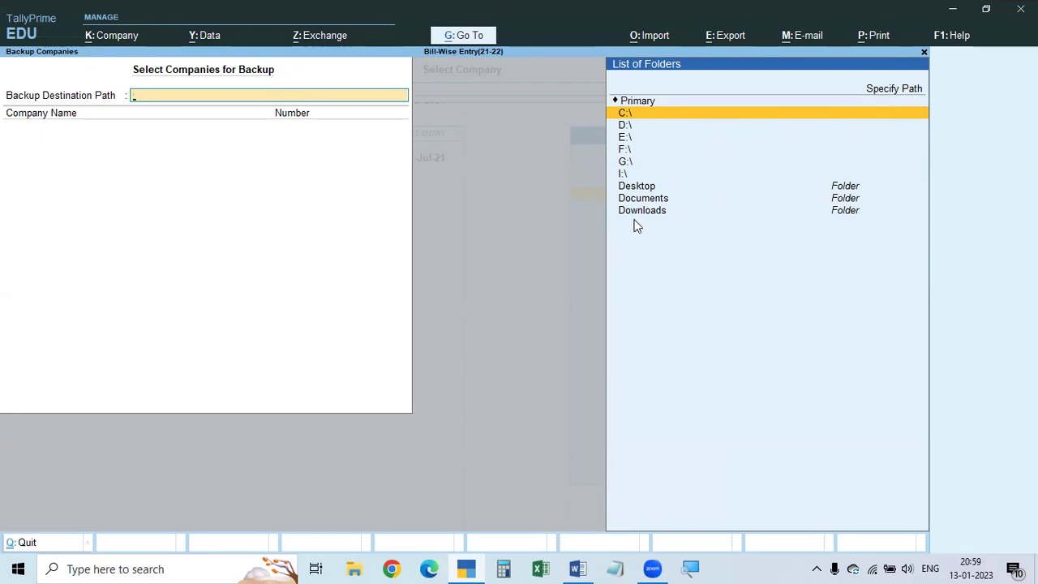
{"action": "left_click", "coordinate": [624, 168]}
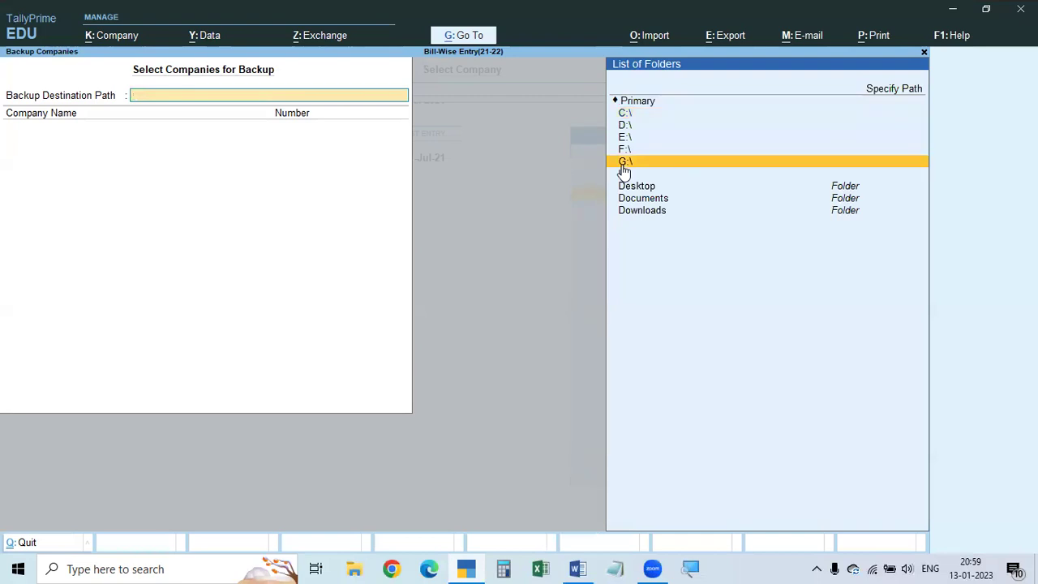
{"action": "left_click", "coordinate": [624, 167]}
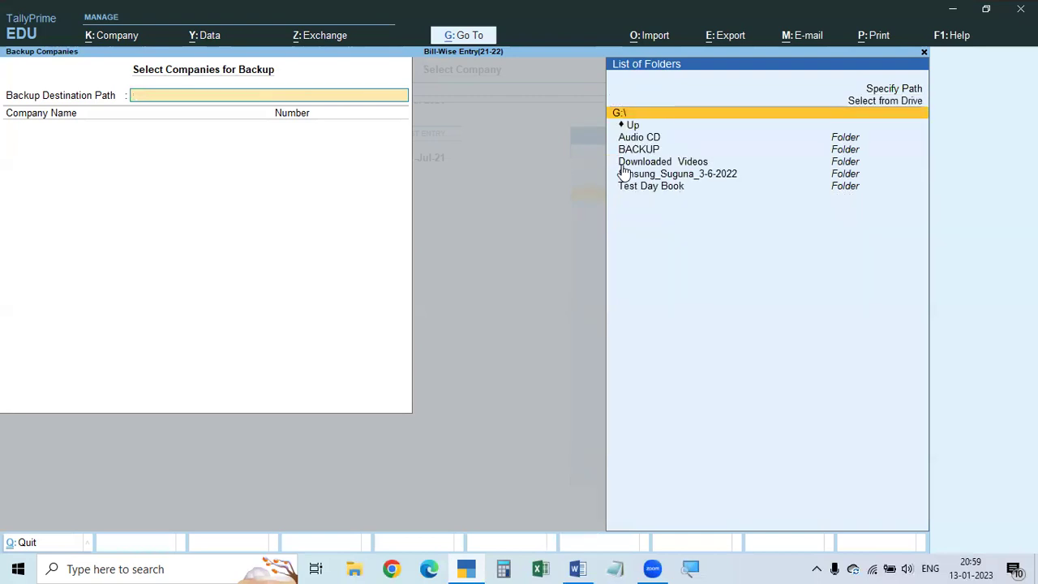
{"action": "key", "text": "Return"}
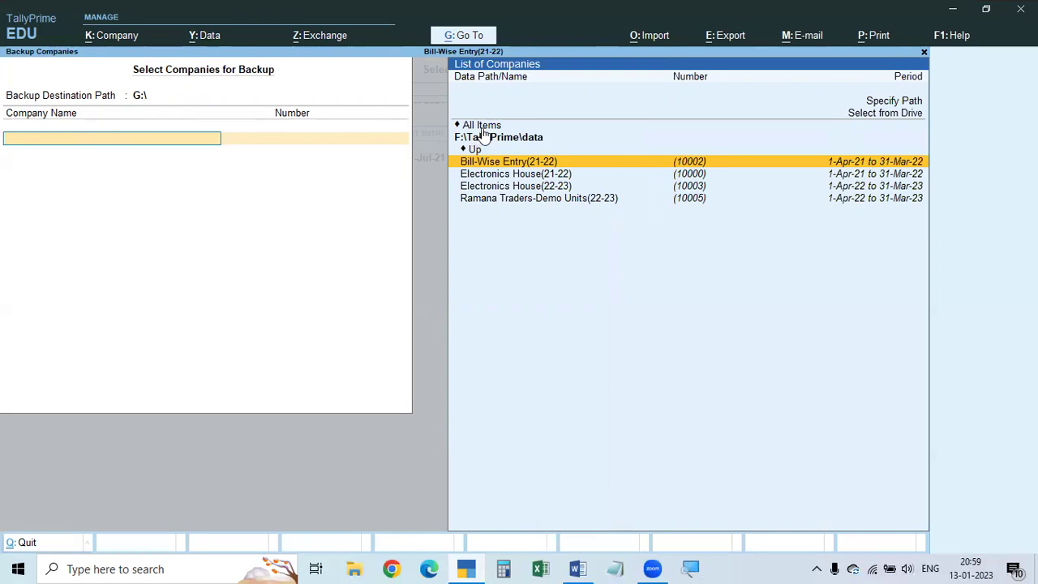
Change the backup destination path to the G:\BACKUP folder and add Bill-Wise Entry(21-22) to the companies for backup.
{"action": "left_click", "coordinate": [140, 95]}
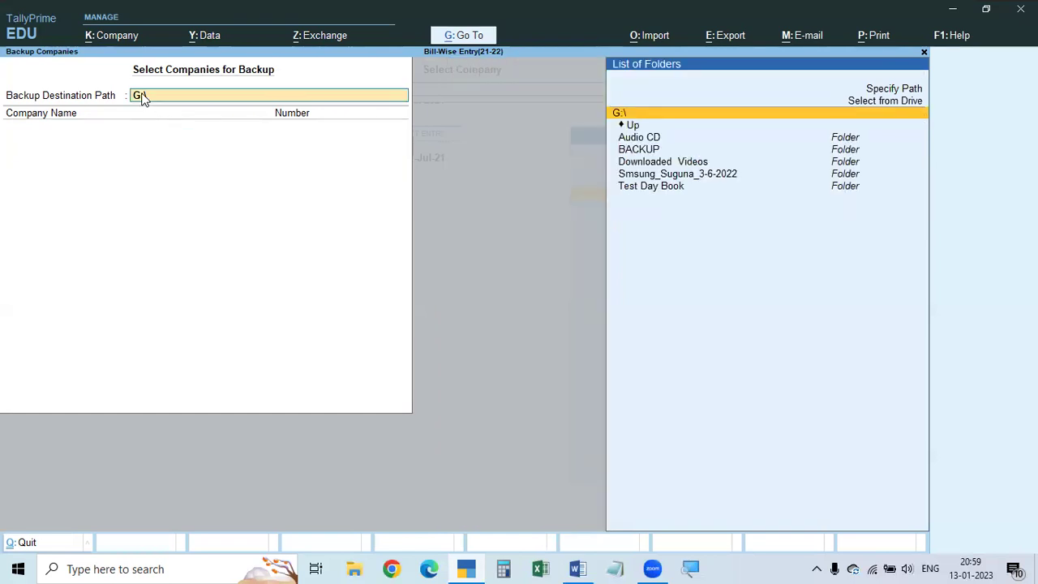
{"action": "left_click", "coordinate": [631, 153]}
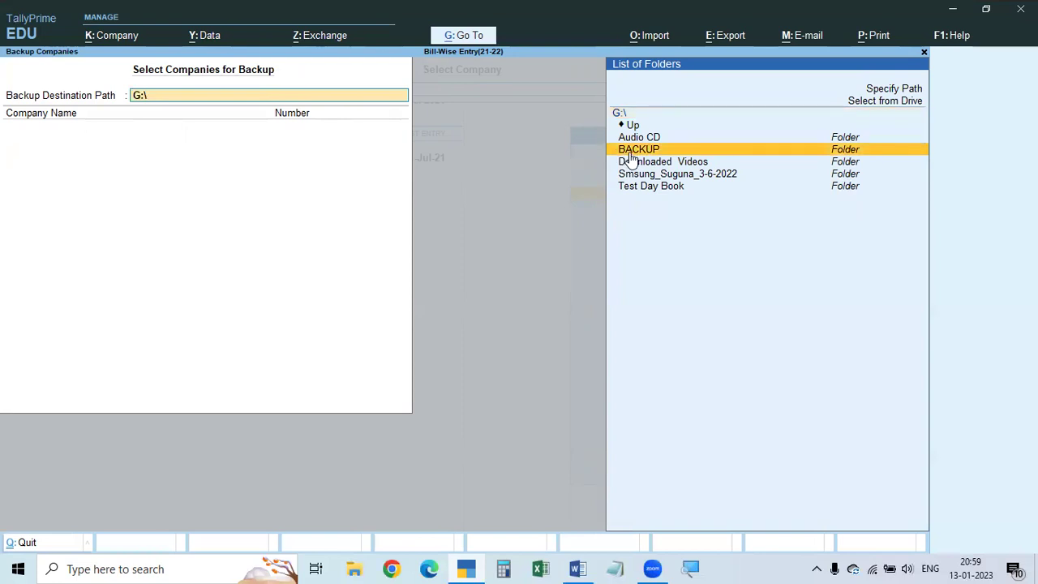
{"action": "left_click", "coordinate": [632, 153]}
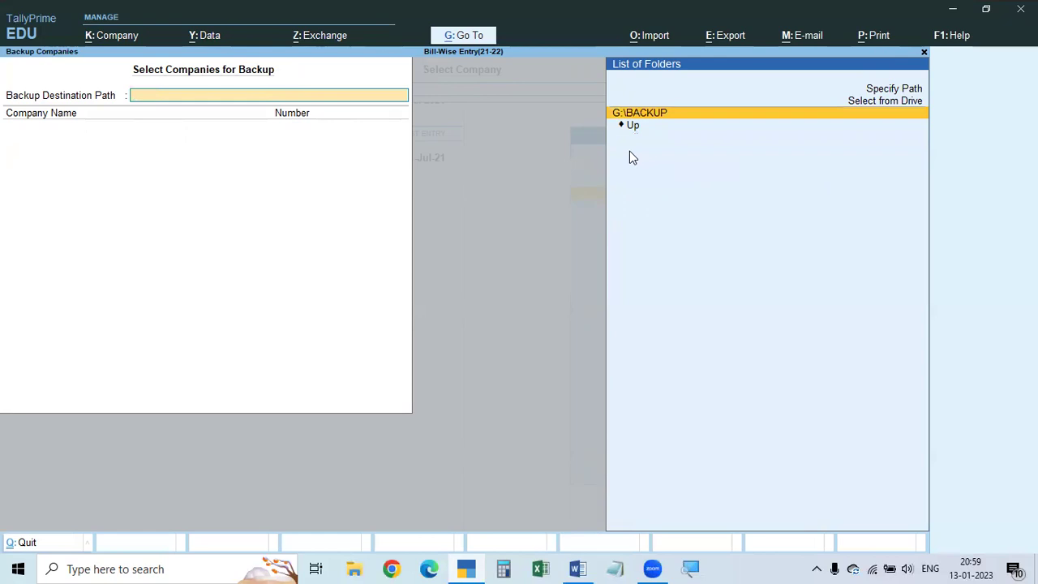
{"action": "key", "text": "Return"}
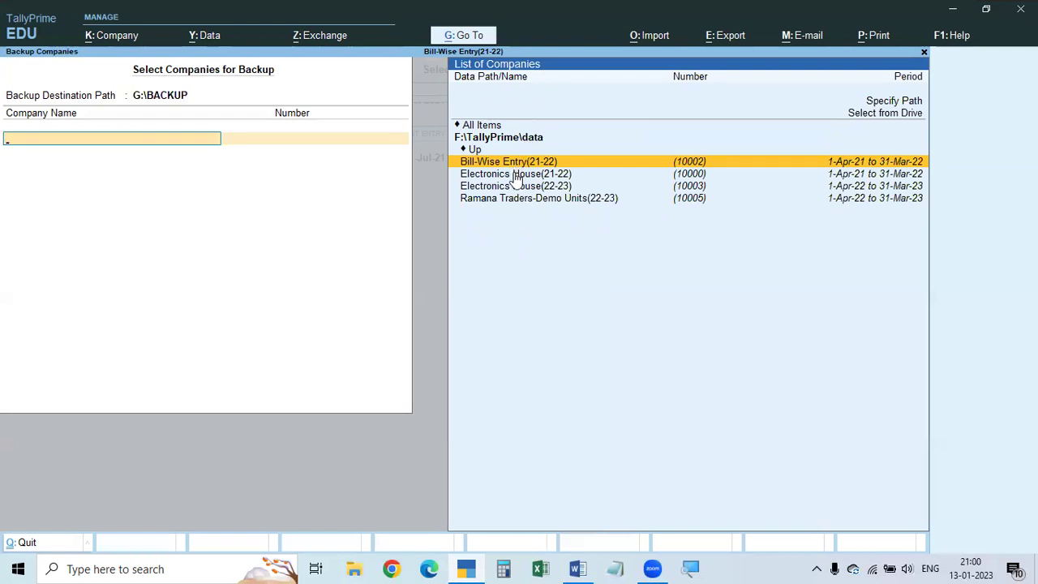
{"action": "key", "text": "Return"}
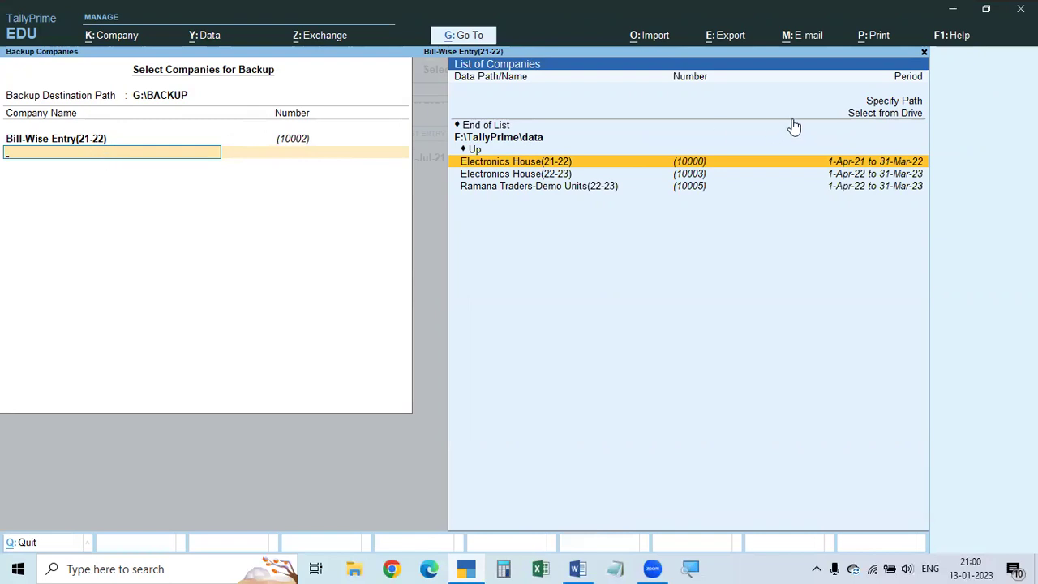
{"action": "left_click", "coordinate": [897, 103]}
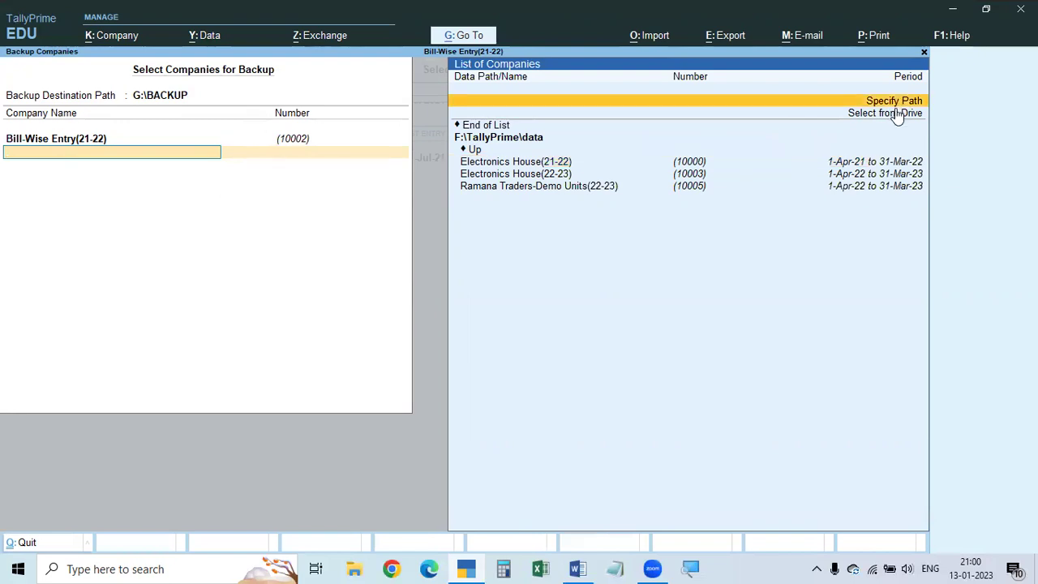
{"action": "key", "text": "Return"}
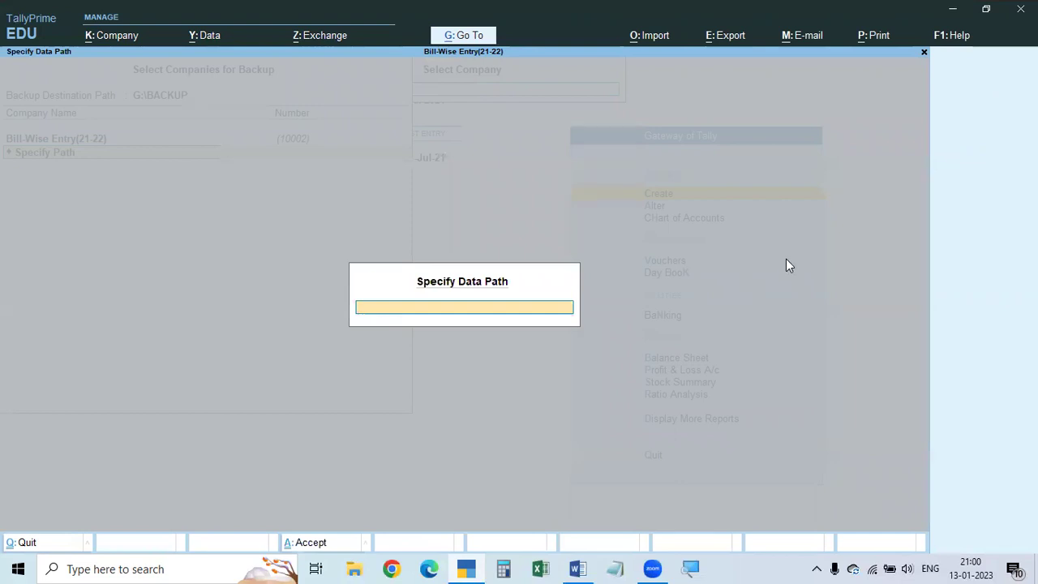
{"action": "type", "text": "G:\\BACKUP"}
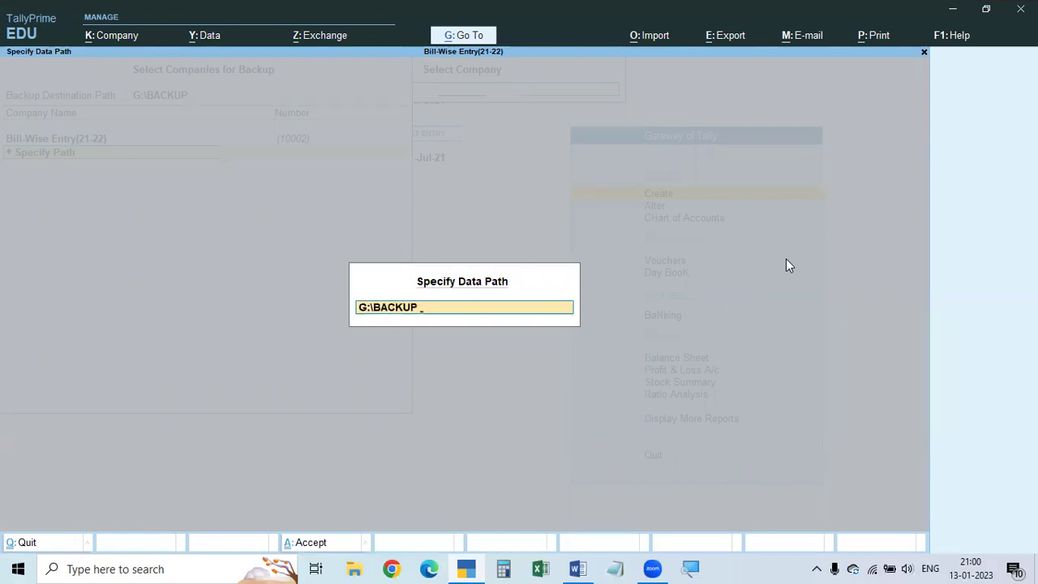
{"action": "type", "text": " 15.1.23"}
{"action": "key", "text": "Escape"}
{"action": "key", "text": "Escape"}
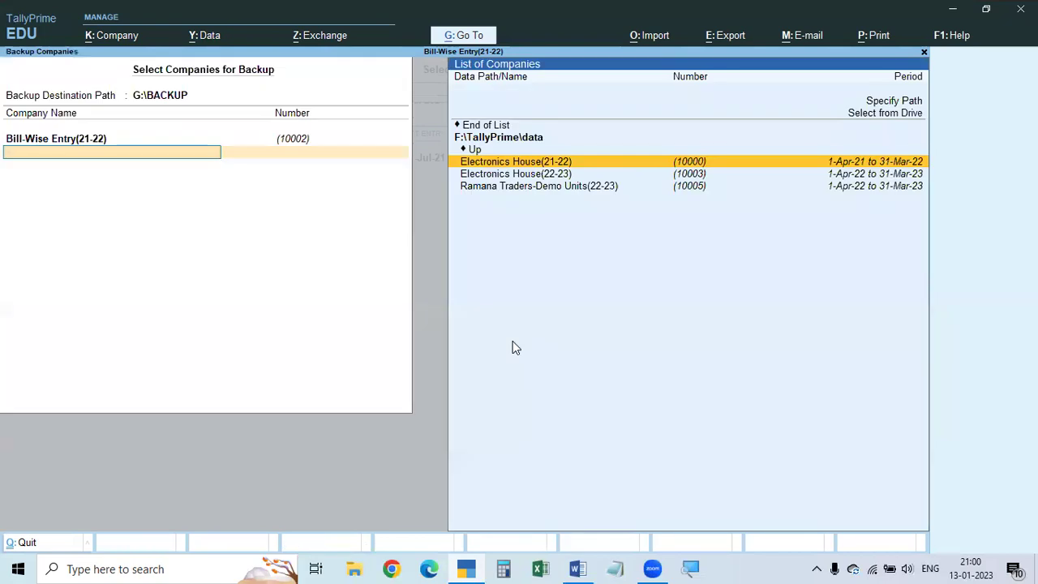
Specify G:\BACKUP 15.1.23 as the backup destination path, creating the missing folder.
{"action": "key", "text": "BackSpace"}
{"action": "key", "text": "BackSpace"}
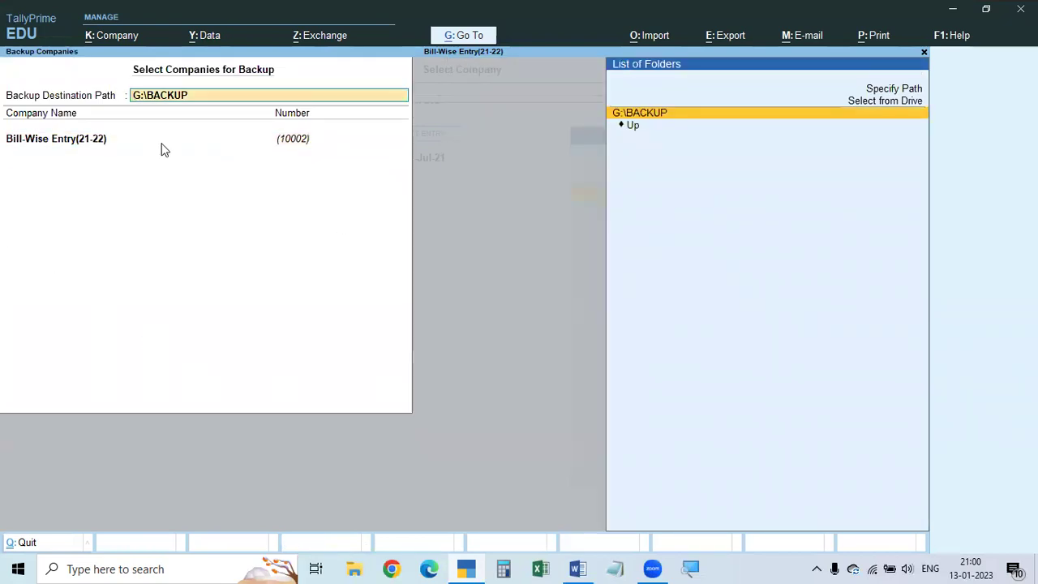
{"action": "left_click", "coordinate": [908, 91]}
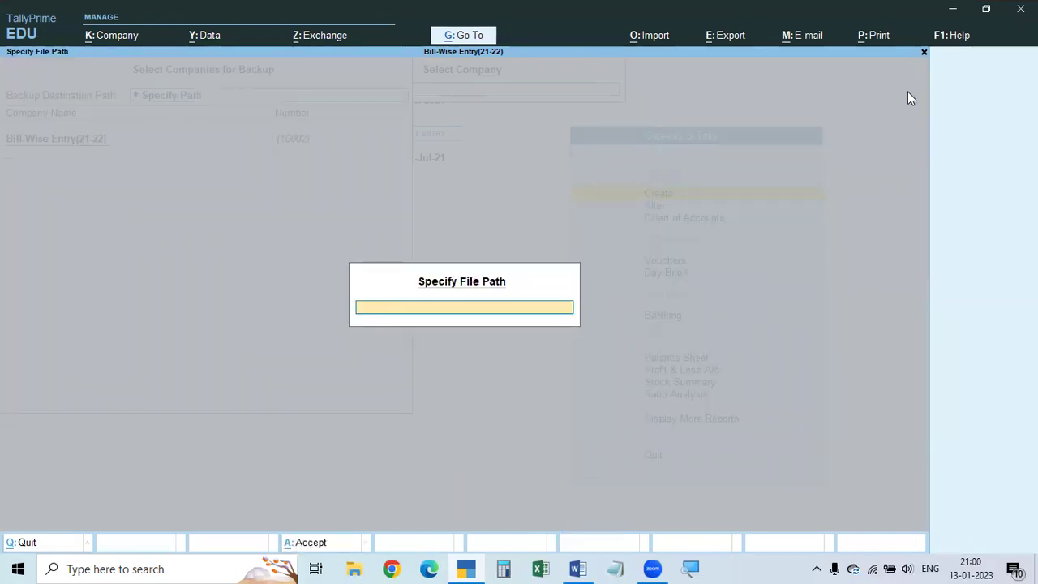
{"action": "type", "text": "G:\\BACKUP 15.1.23"}
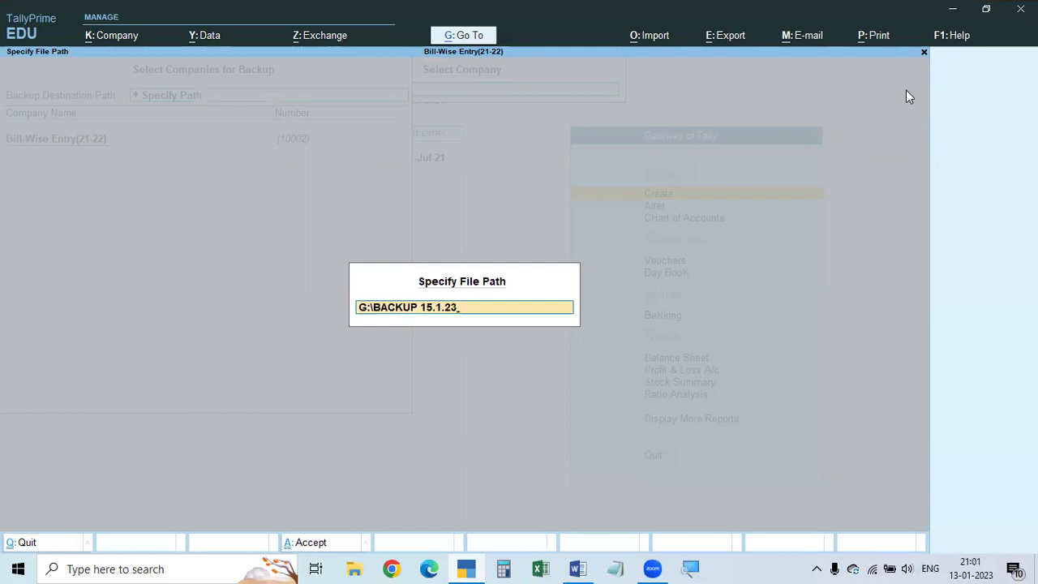
{"action": "key", "text": "Return"}
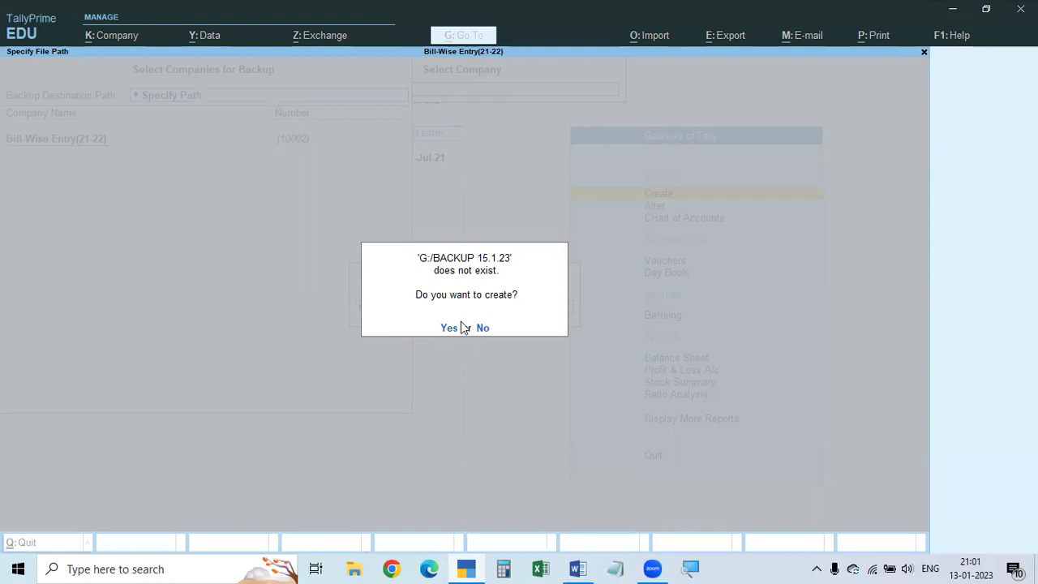
{"action": "key", "text": "y"}
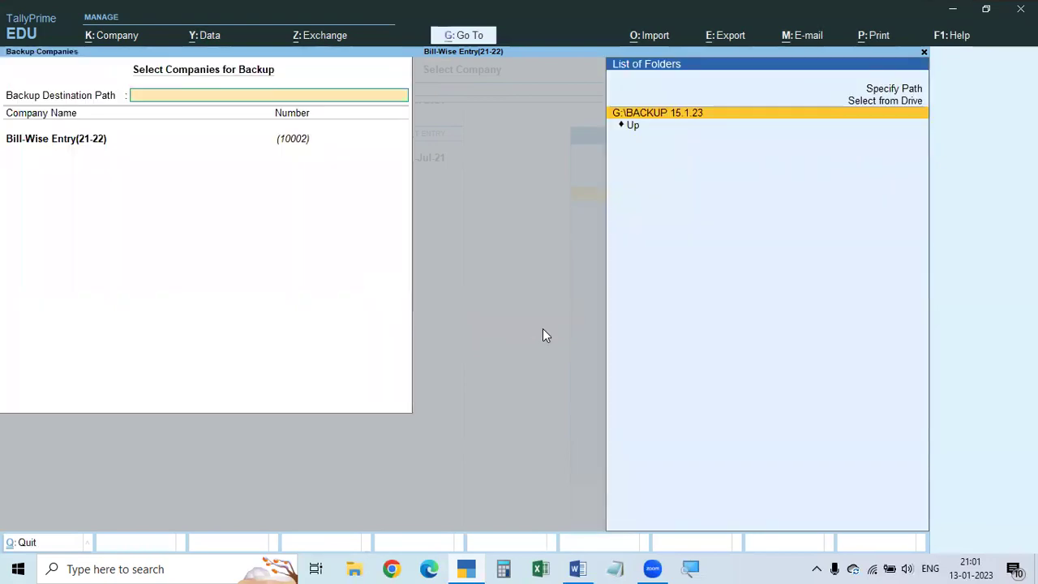
{"action": "left_click", "coordinate": [699, 110]}
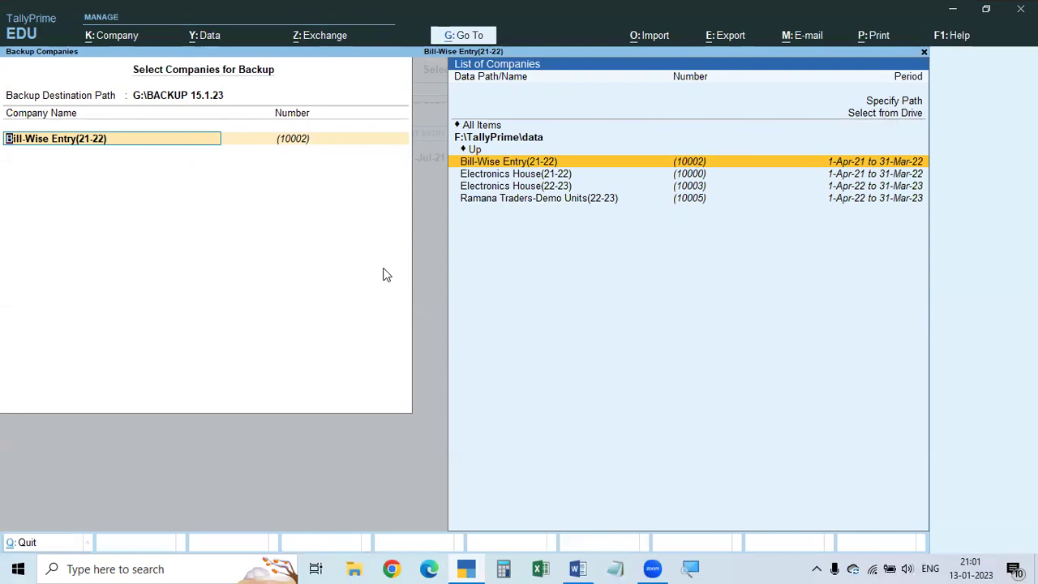
Keep Bill-Wise Entry(21-22), add Electronics House(21-22) to the backup list, and run the backup.
{"action": "key", "text": "Return"}
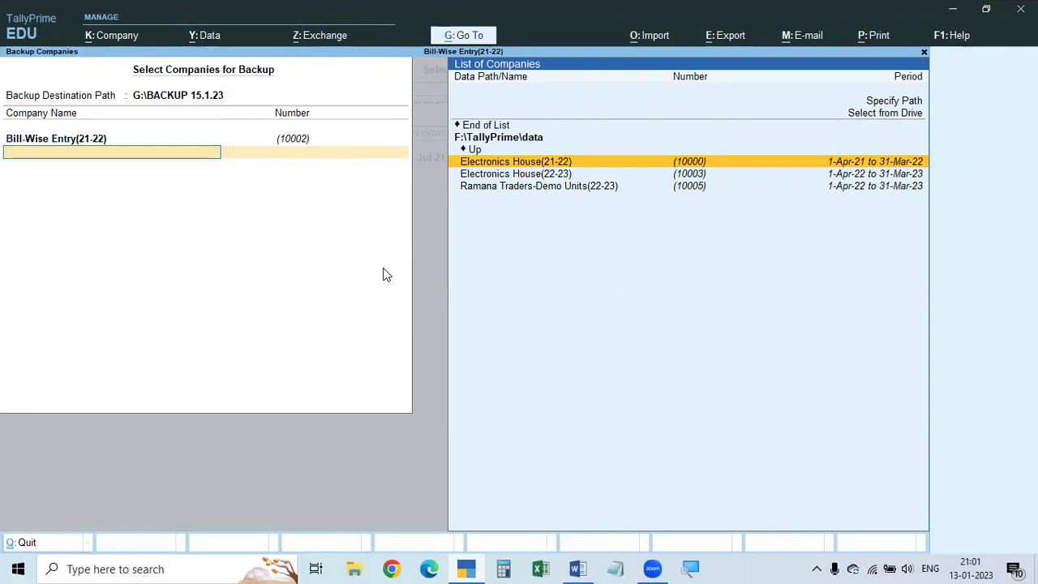
{"action": "key", "text": "Return"}
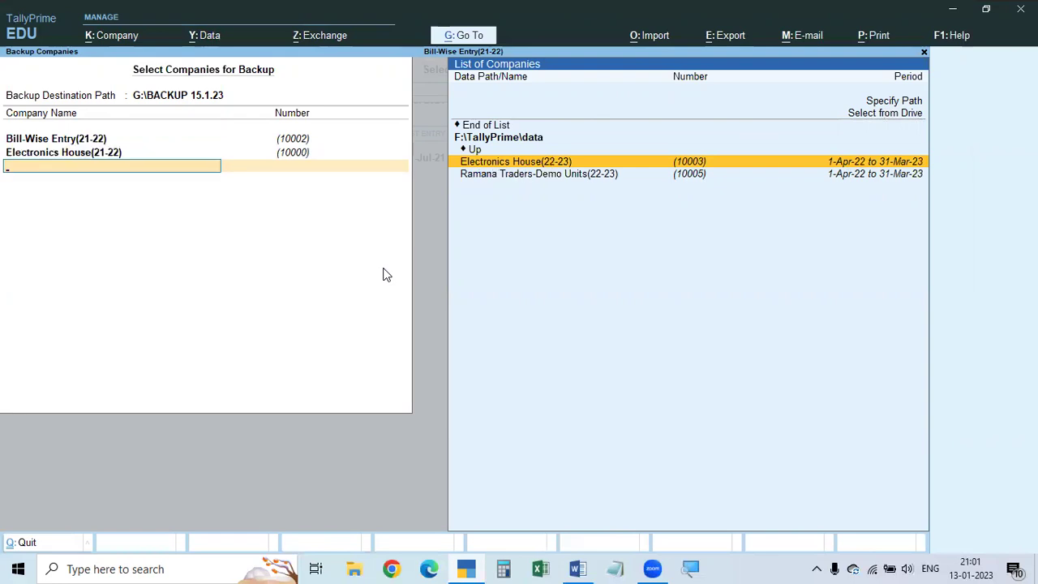
{"action": "key", "text": "Up"}
{"action": "key", "text": "Up"}
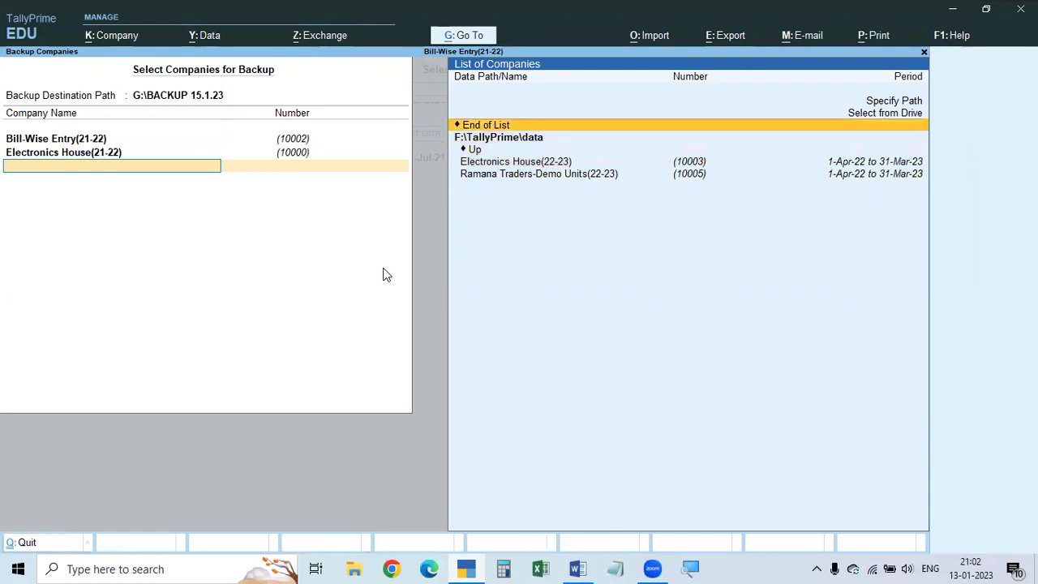
{"action": "key", "text": "Return"}
{"action": "key", "text": "Return"}
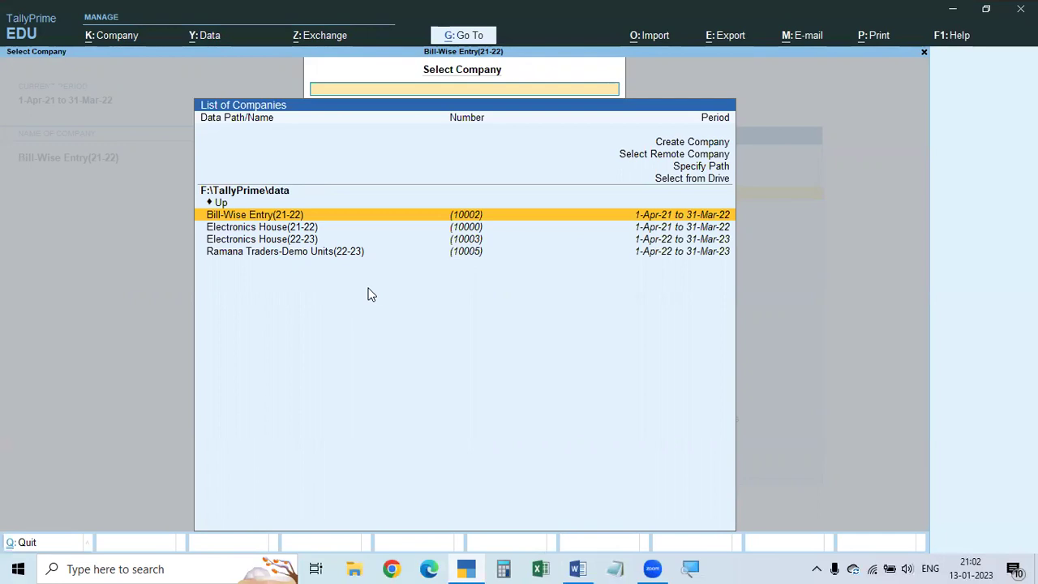
Switch to File Explorer and examine the backup folders on drive G:, looking inside the BACKUP folder.
{"action": "left_click", "coordinate": [955, 16]}
{"action": "left_click", "coordinate": [22, 36]}
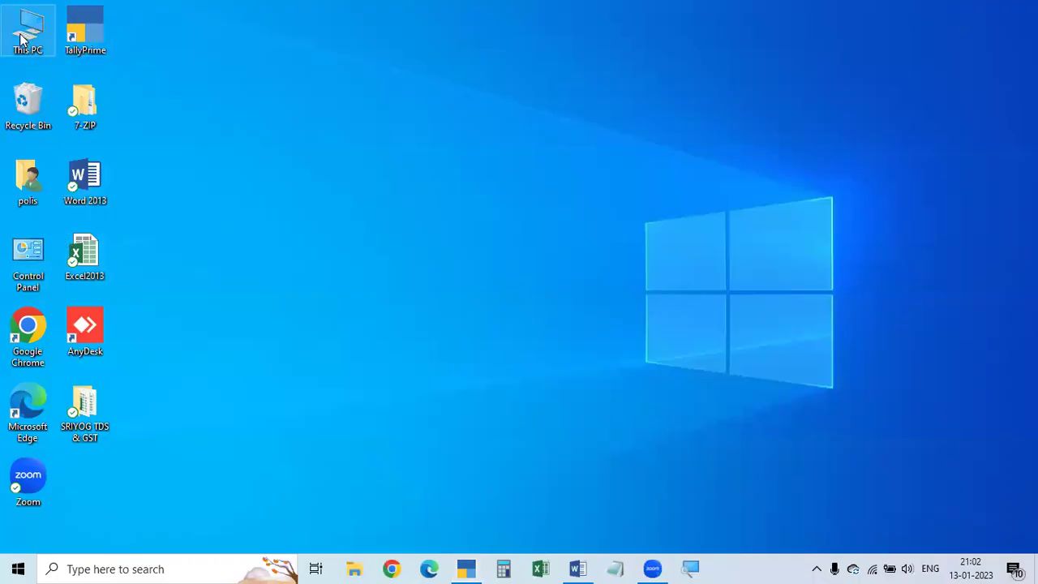
{"action": "left_click", "coordinate": [24, 49]}
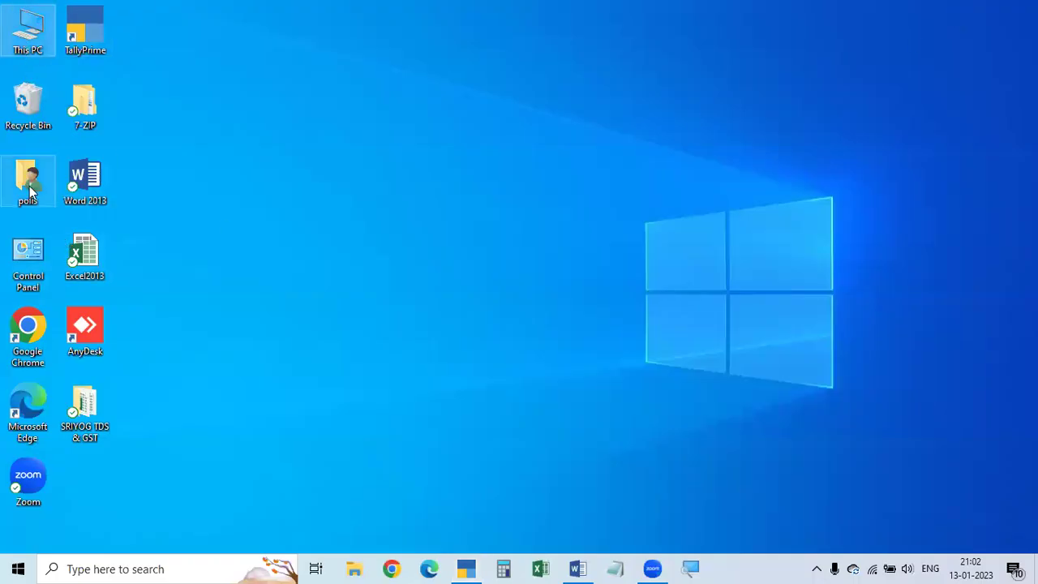
{"action": "double_click", "coordinate": [22, 21]}
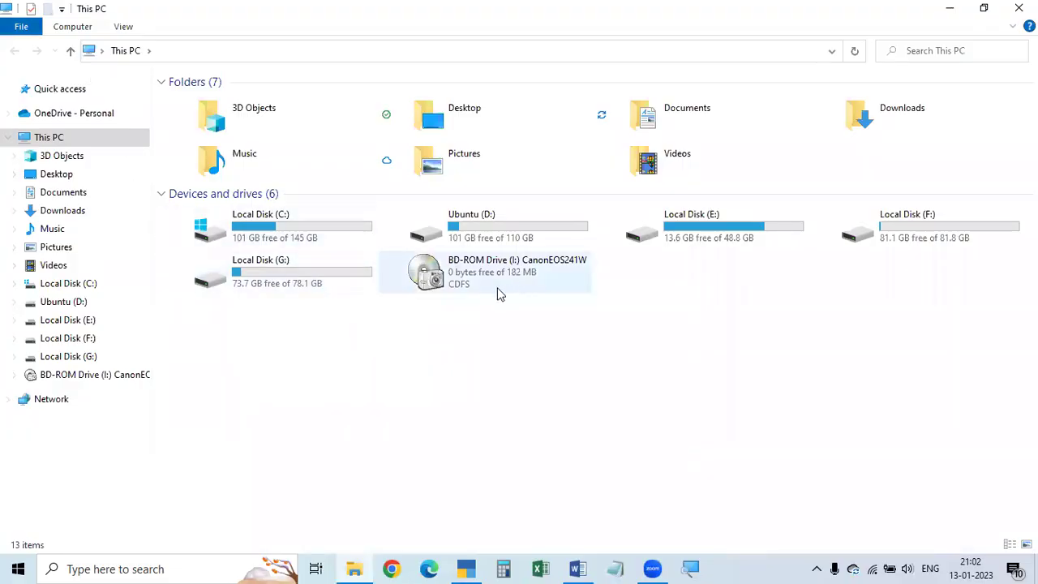
{"action": "double_click", "coordinate": [277, 276]}
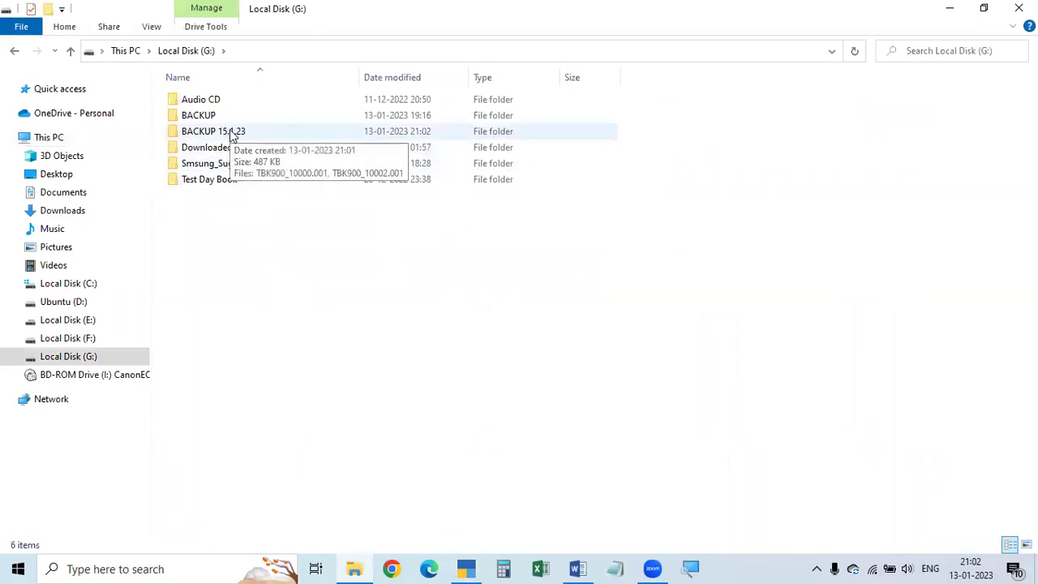
{"action": "left_click", "coordinate": [209, 118]}
{"action": "double_click", "coordinate": [209, 119]}
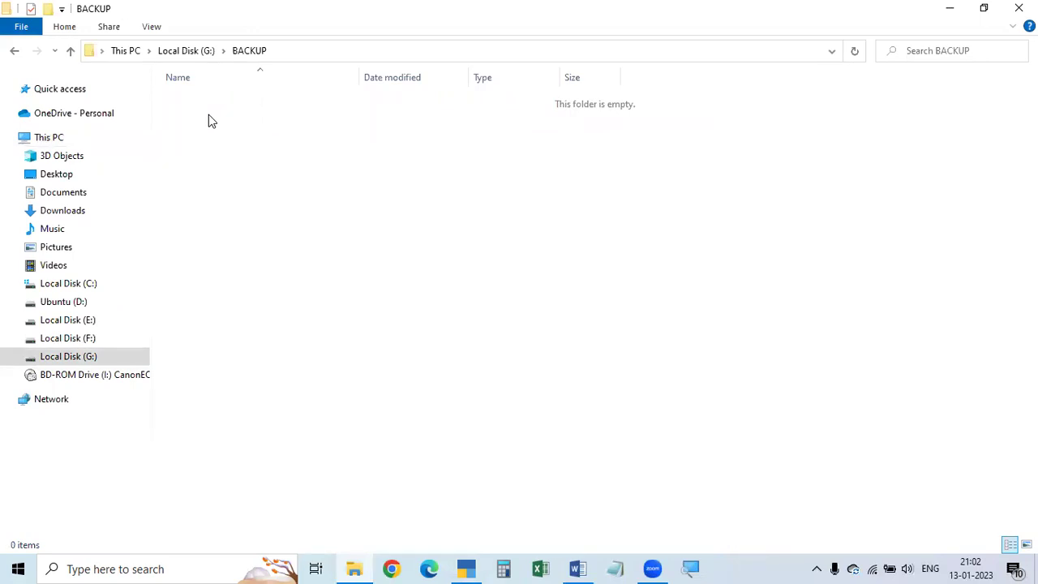
{"action": "left_click", "coordinate": [70, 51]}
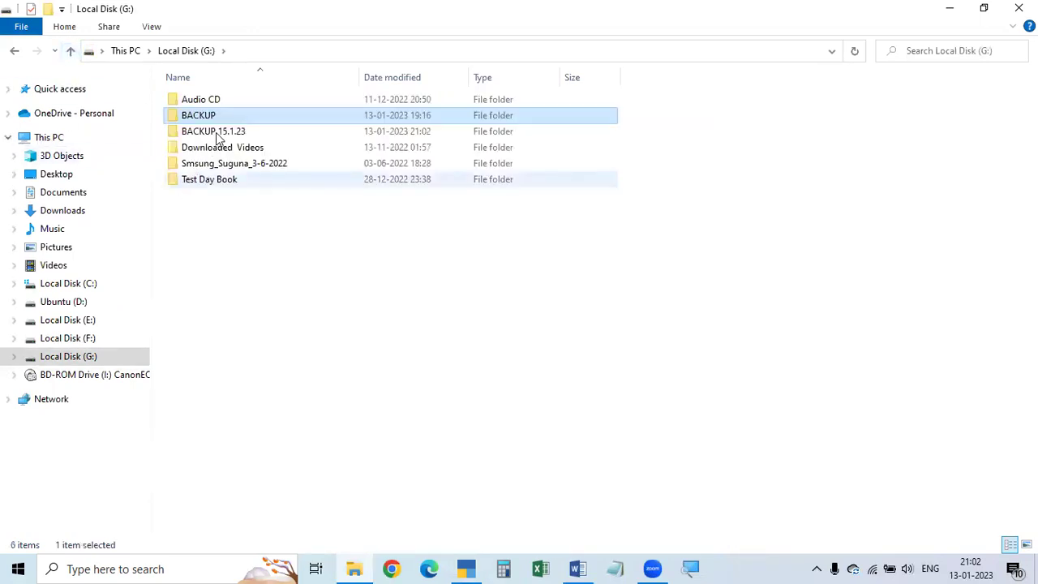
Examine the backup files in the BACKUP 15.1.23 folder on drive G: and close File Explorer.
{"action": "double_click", "coordinate": [216, 132]}
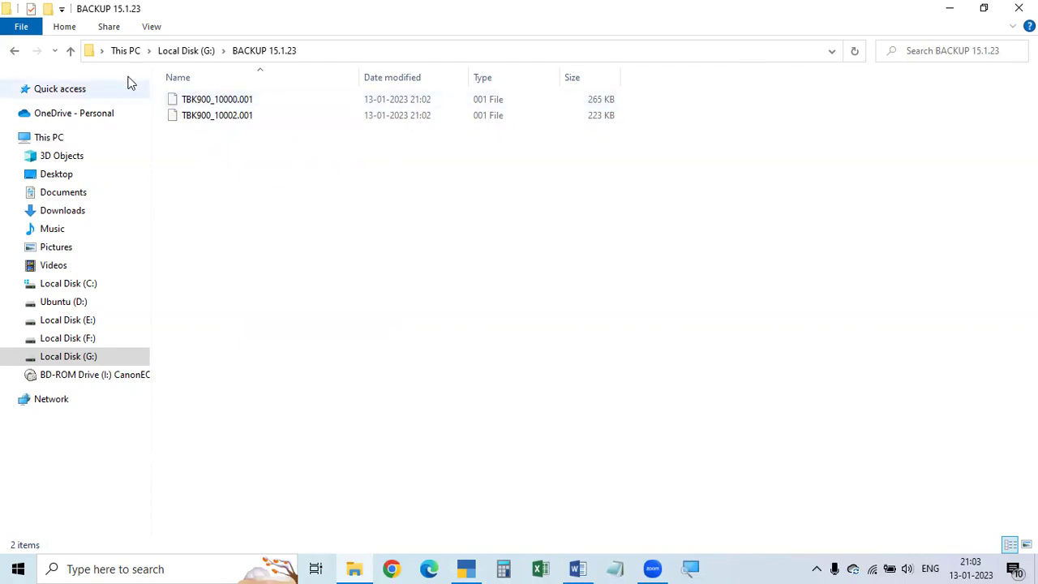
{"action": "left_click", "coordinate": [71, 51]}
{"action": "left_click", "coordinate": [71, 51]}
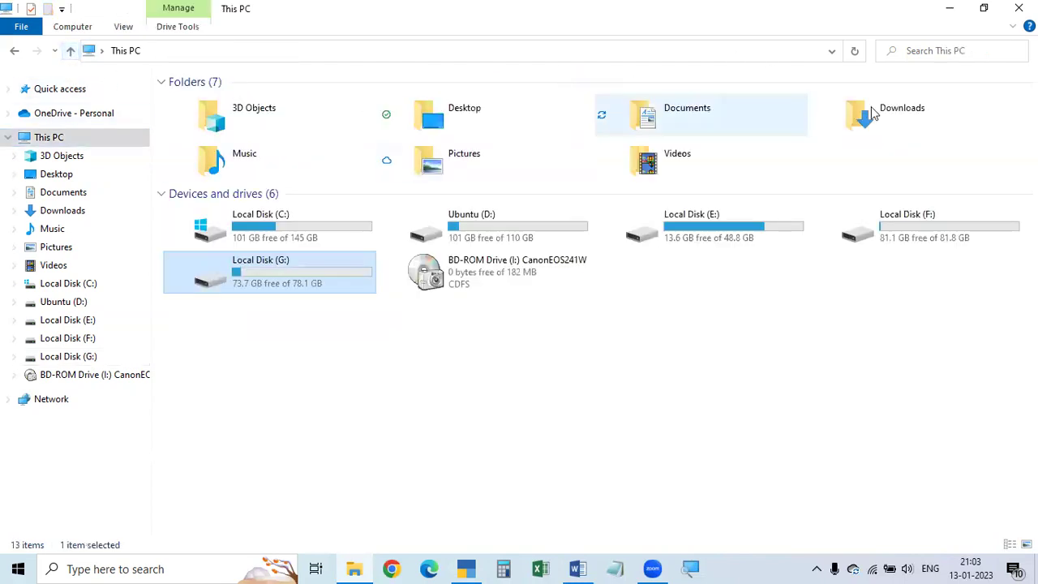
{"action": "left_click", "coordinate": [1019, 8]}
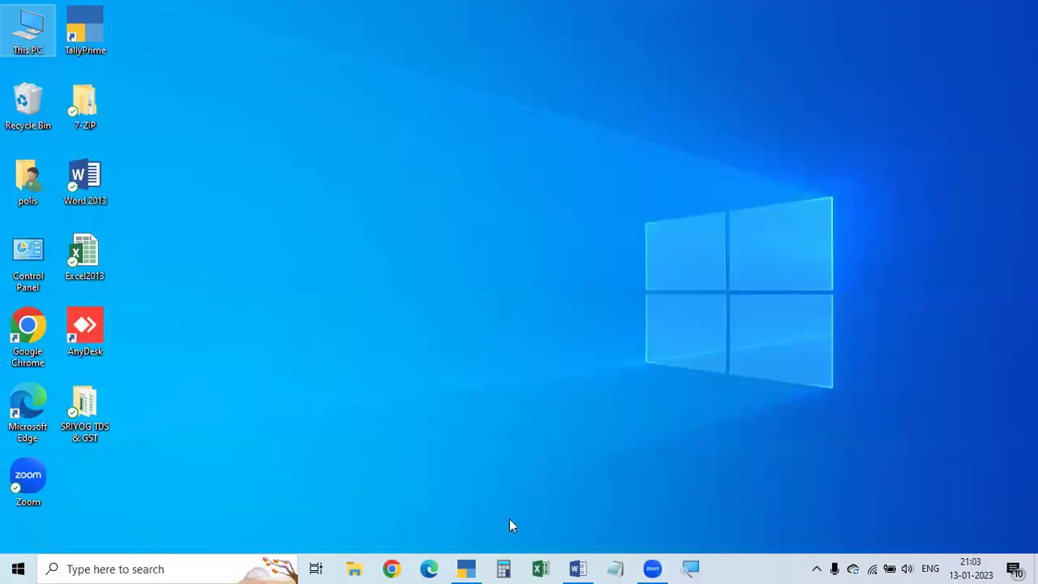
Switch to TallyPrime, load Bill-Wise Entry(21-22), and delete that company from its alteration screen.
{"action": "left_click", "coordinate": [465, 569]}
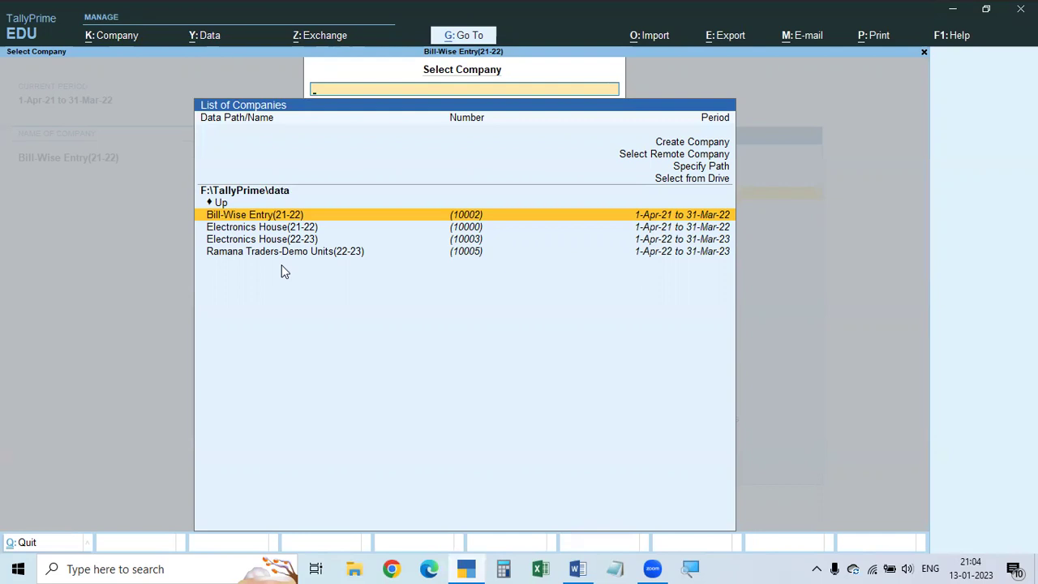
{"action": "left_click", "coordinate": [268, 218]}
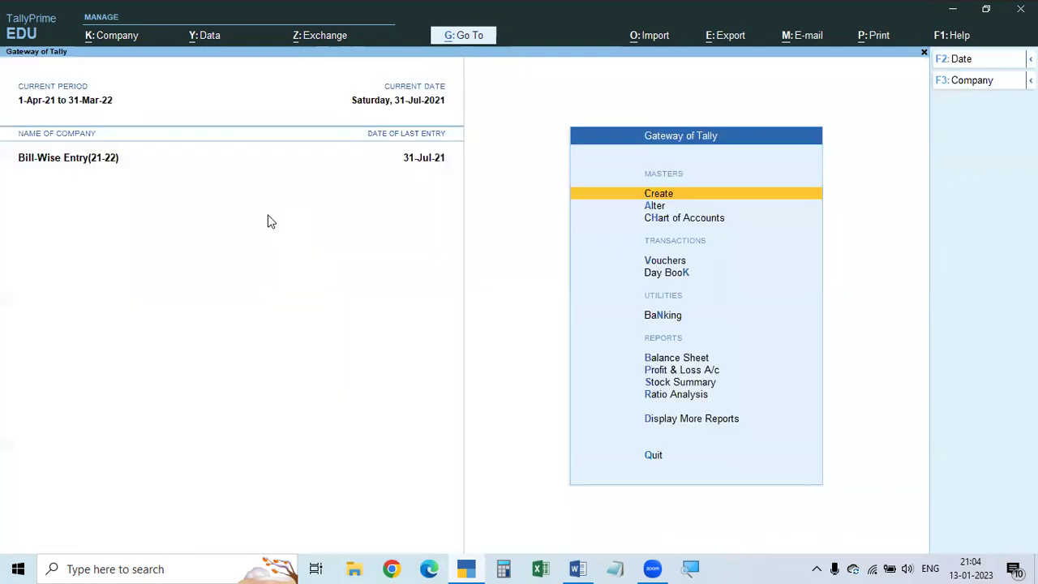
{"action": "left_click", "coordinate": [124, 40]}
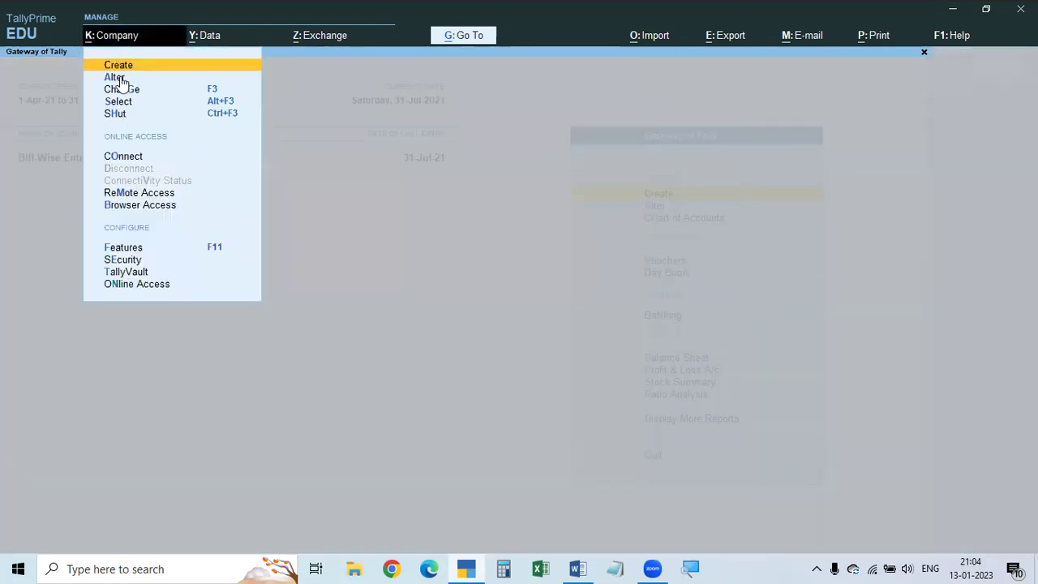
{"action": "left_click", "coordinate": [120, 79]}
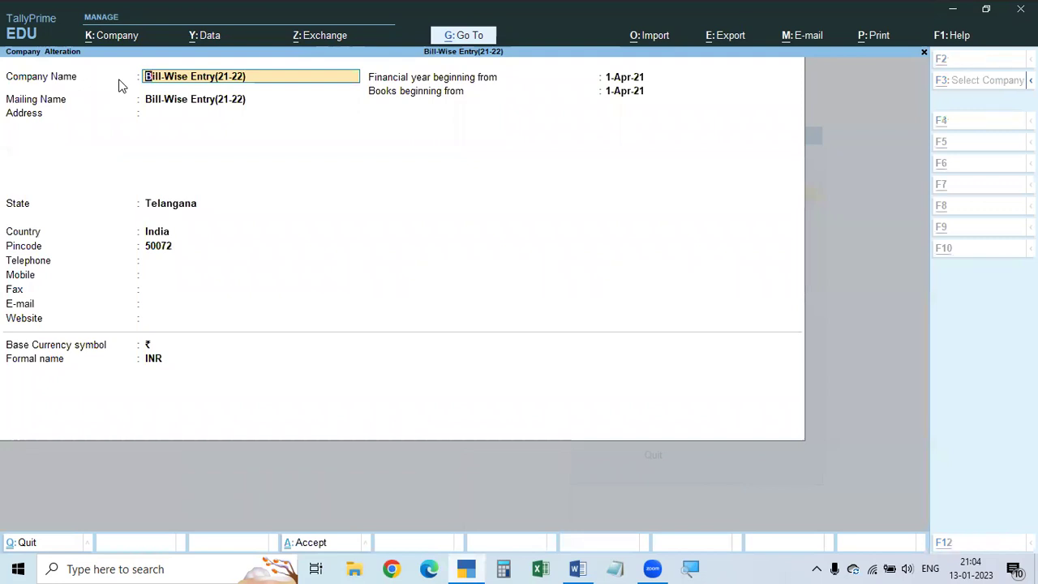
{"action": "key", "text": "alt+d"}
{"action": "key", "text": "y"}
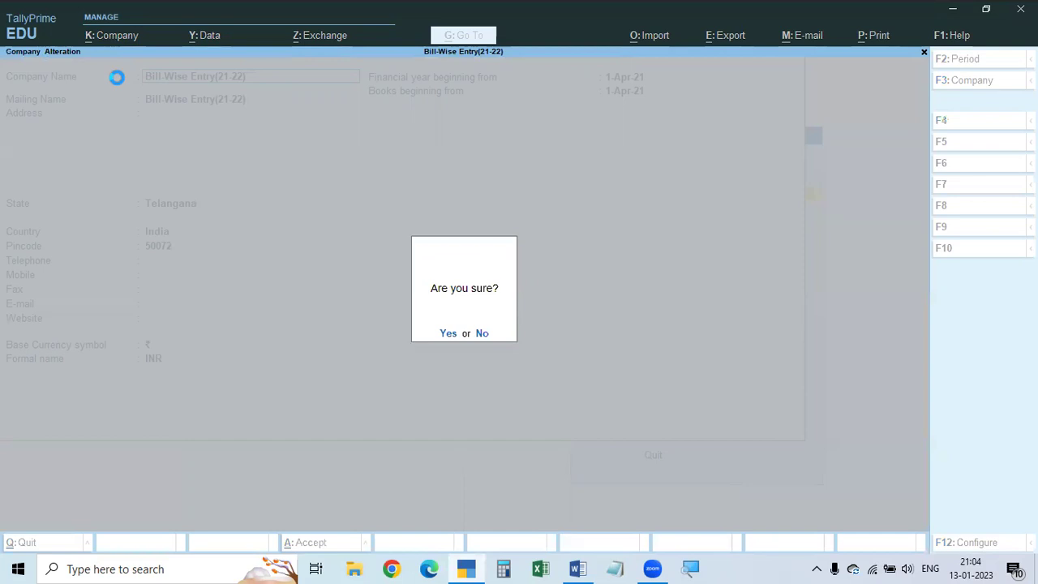
{"action": "left_click", "coordinate": [447, 333]}
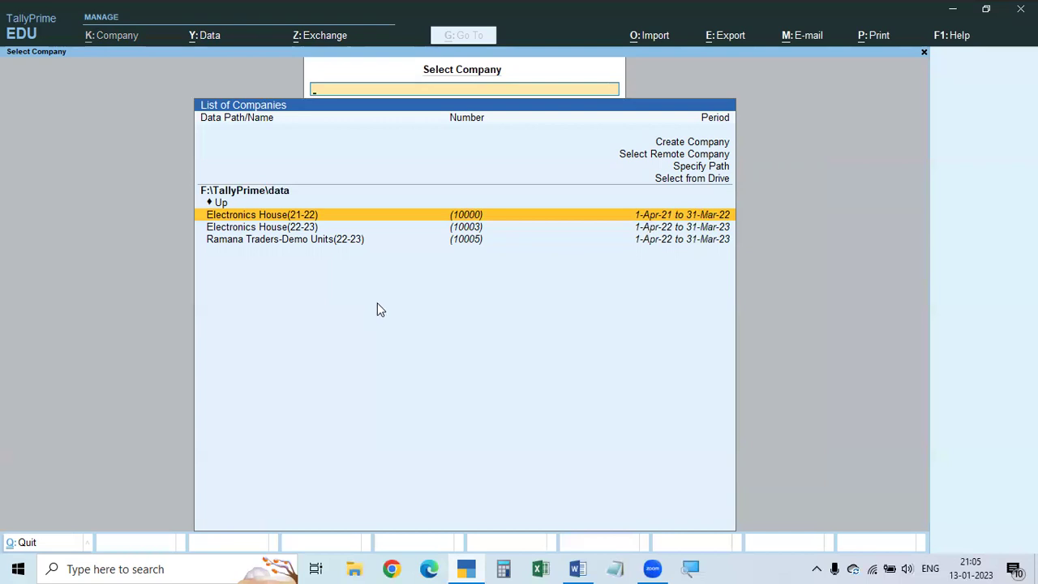
Start restoring company data from the path G:\BACKUP 15.1.23 and add Bill-Wise Entry(21-22) to the companies for restore.
{"action": "left_click", "coordinate": [207, 42]}
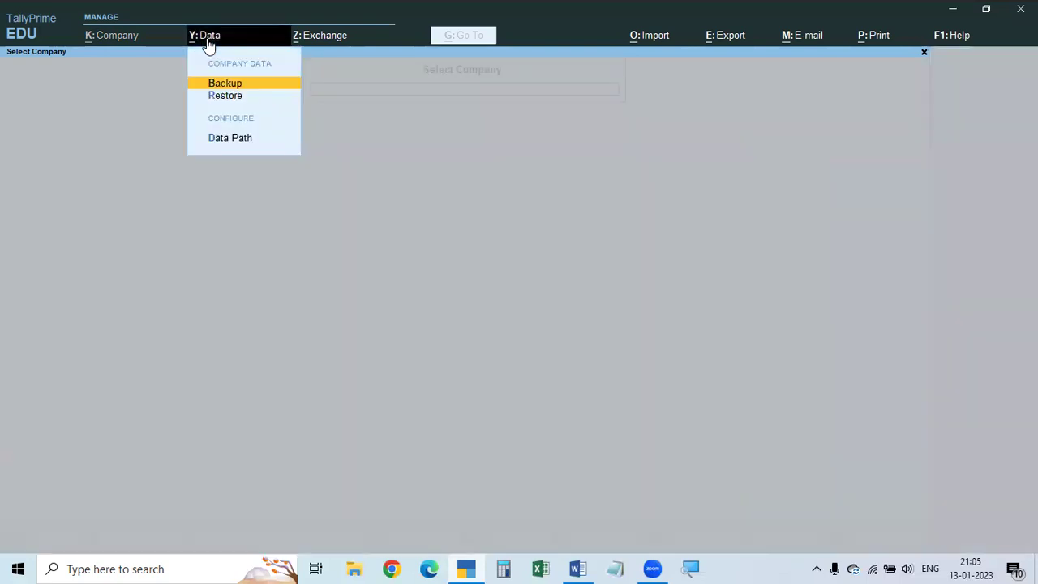
{"action": "left_click", "coordinate": [224, 98]}
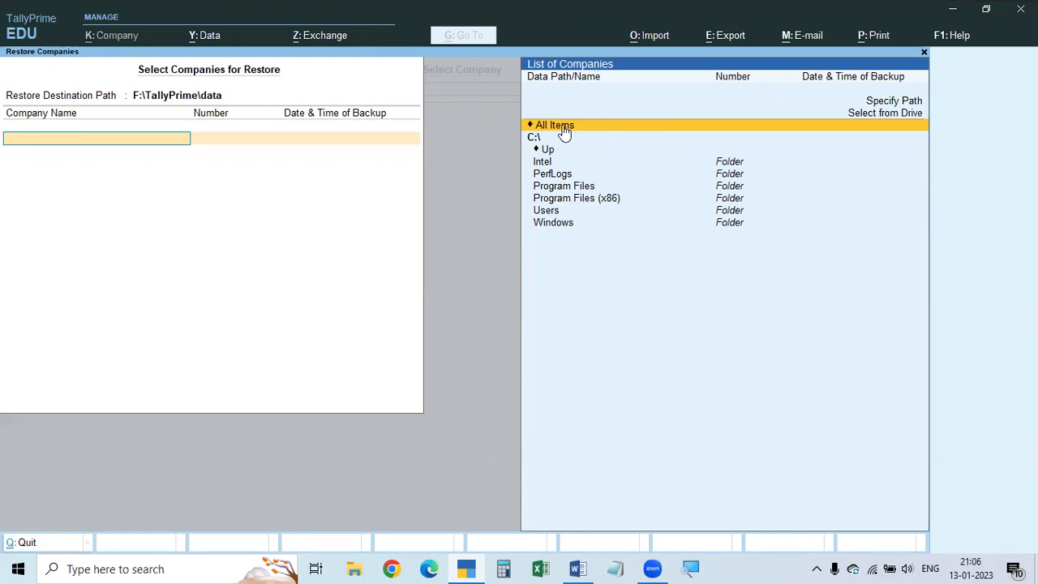
{"action": "left_click", "coordinate": [890, 103]}
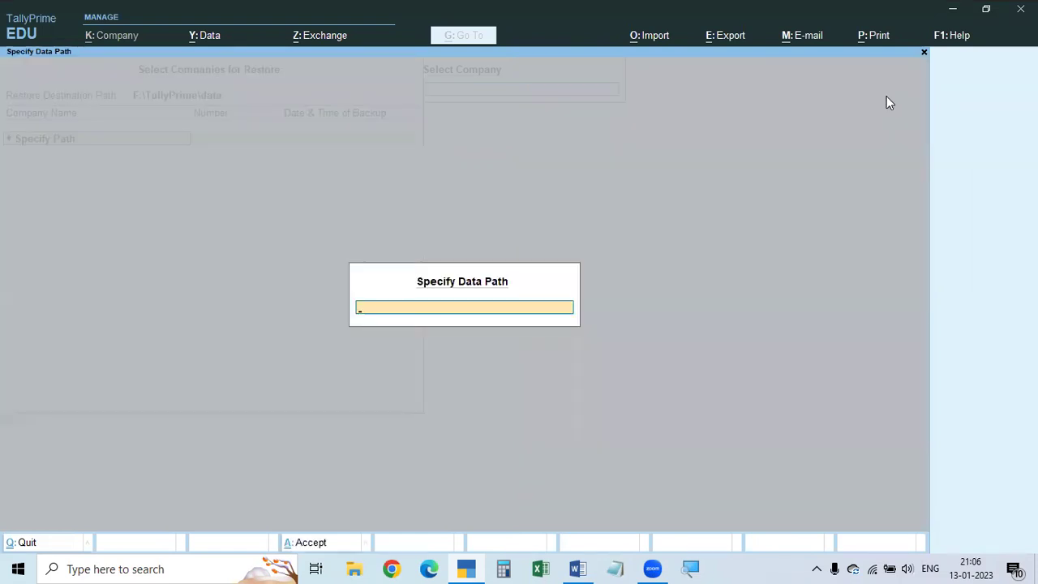
{"action": "type", "text": "G:\\BACKUP 15.1.23"}
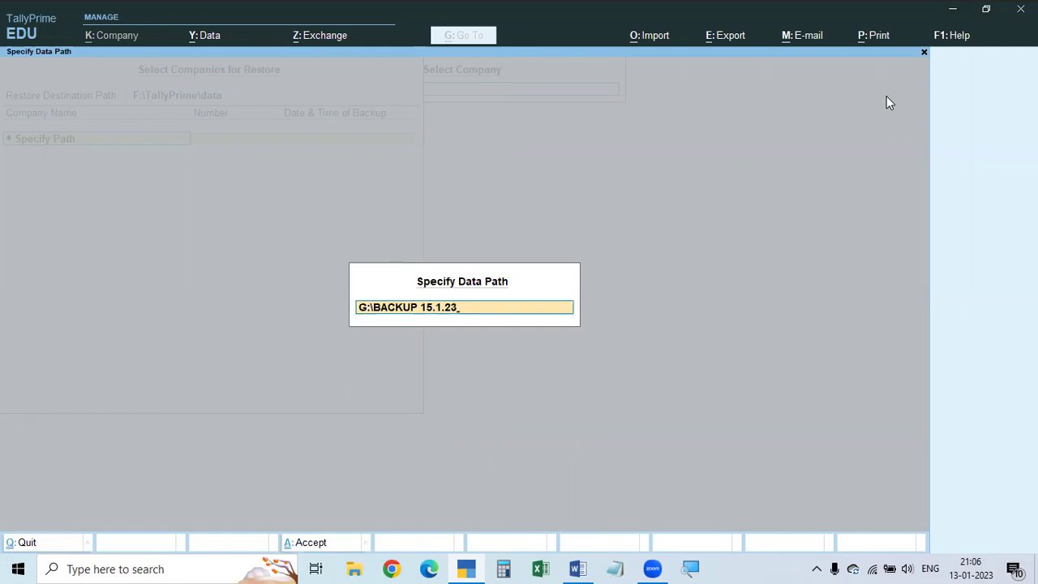
{"action": "key", "text": "Return"}
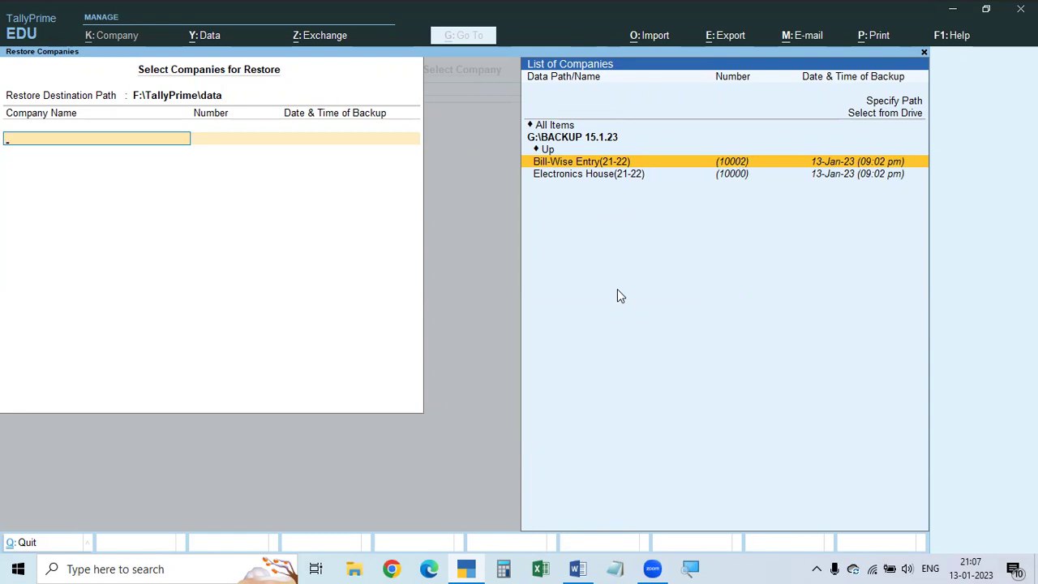
{"action": "key", "text": "Return"}
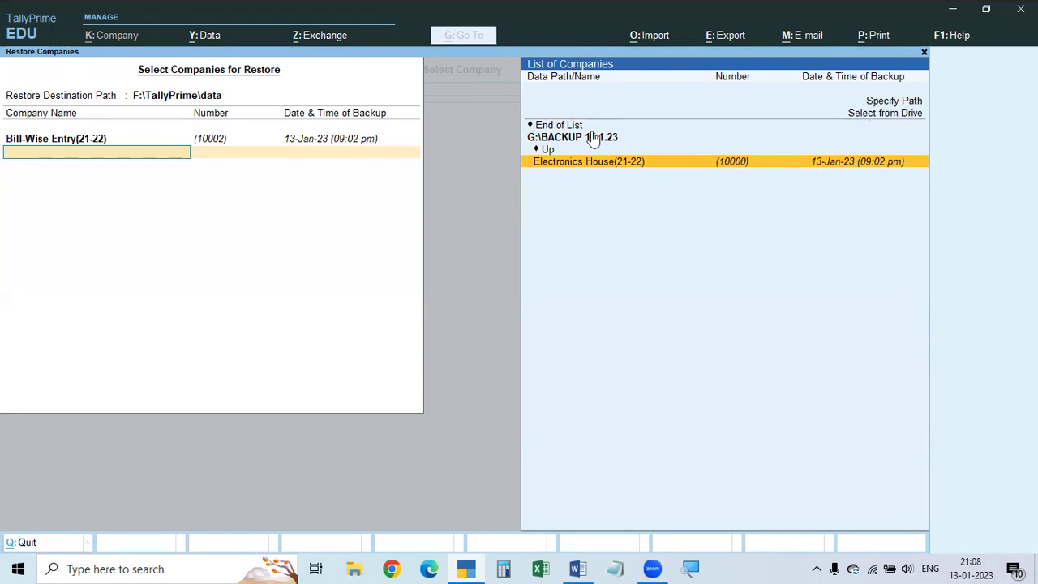
Open the data path configuration and look at the Company Data Path setting without changing it.
{"action": "left_click", "coordinate": [212, 37]}
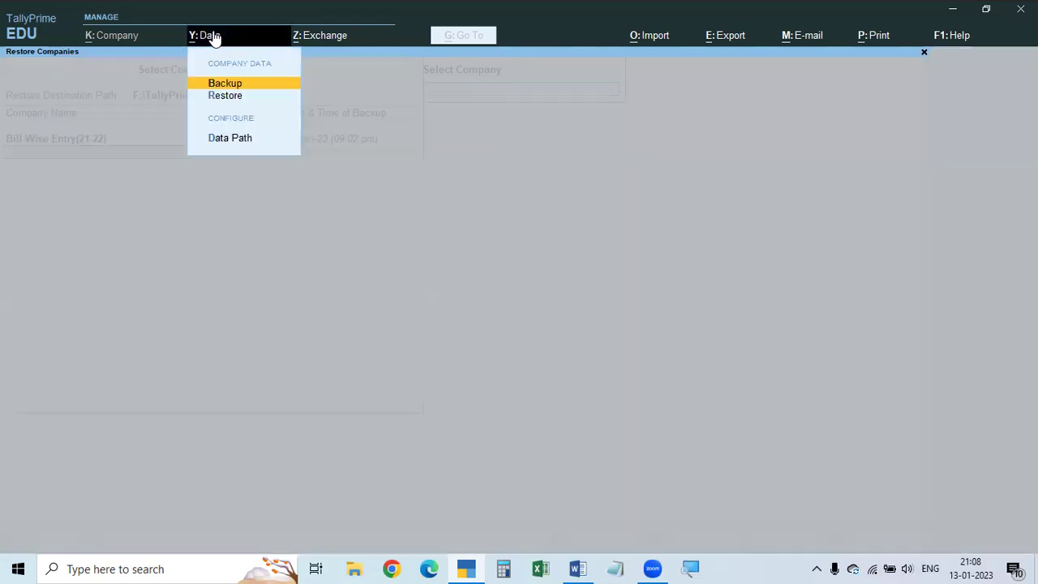
{"action": "left_click", "coordinate": [233, 139]}
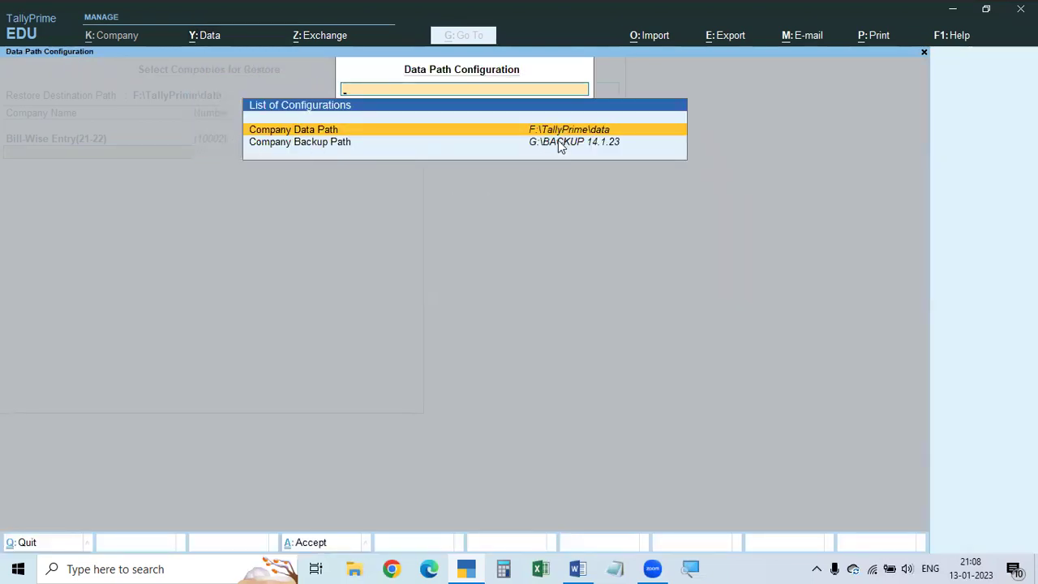
{"action": "key", "text": "Return"}
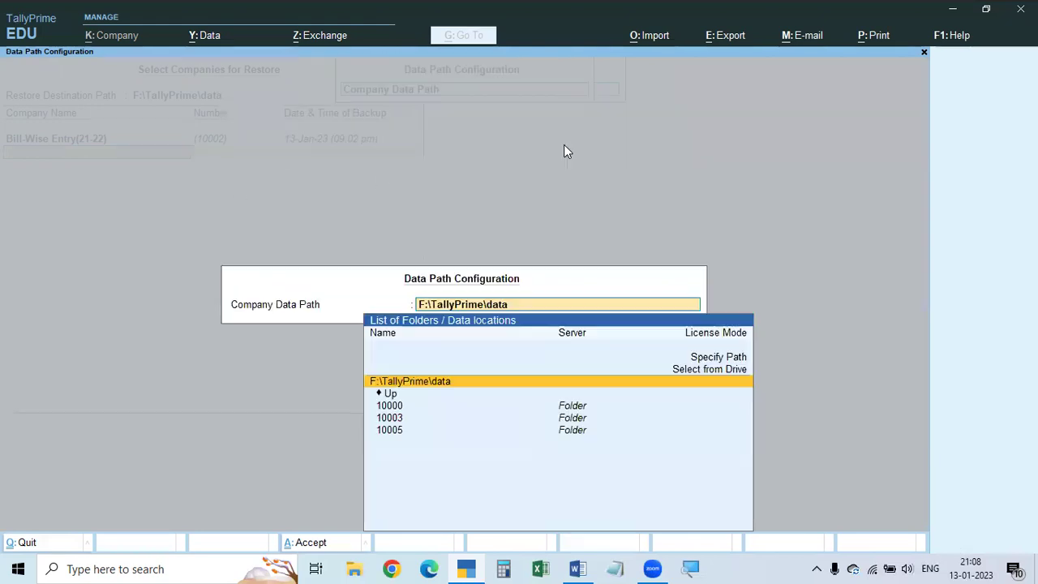
{"action": "key", "text": "BackSpace"}
{"action": "key", "text": "Escape"}
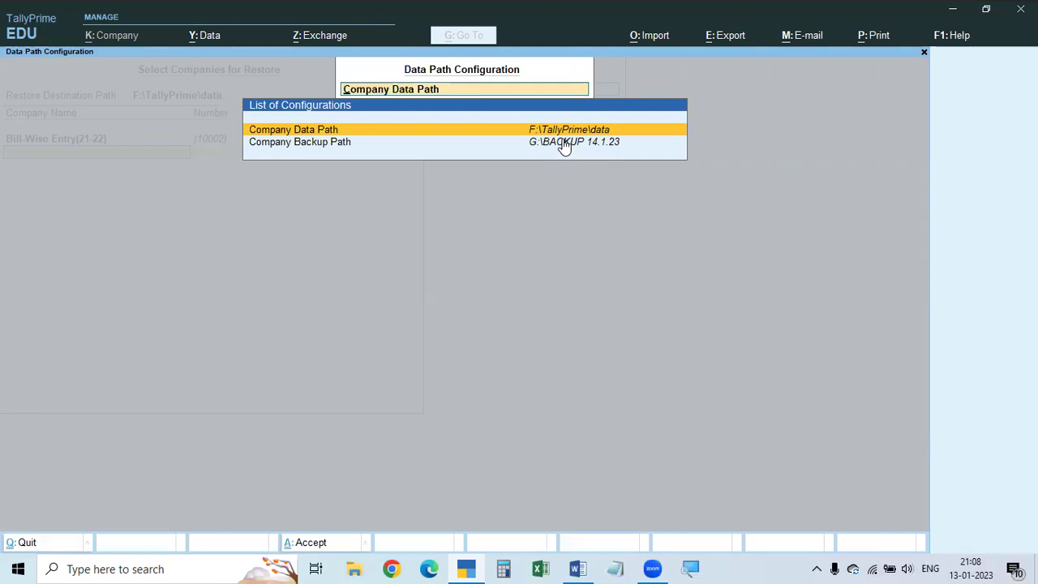
Set the Company Backup Path to the BACKUP 15.1.23 folder on drive G: and return to the restore screen.
{"action": "key", "text": "Down"}
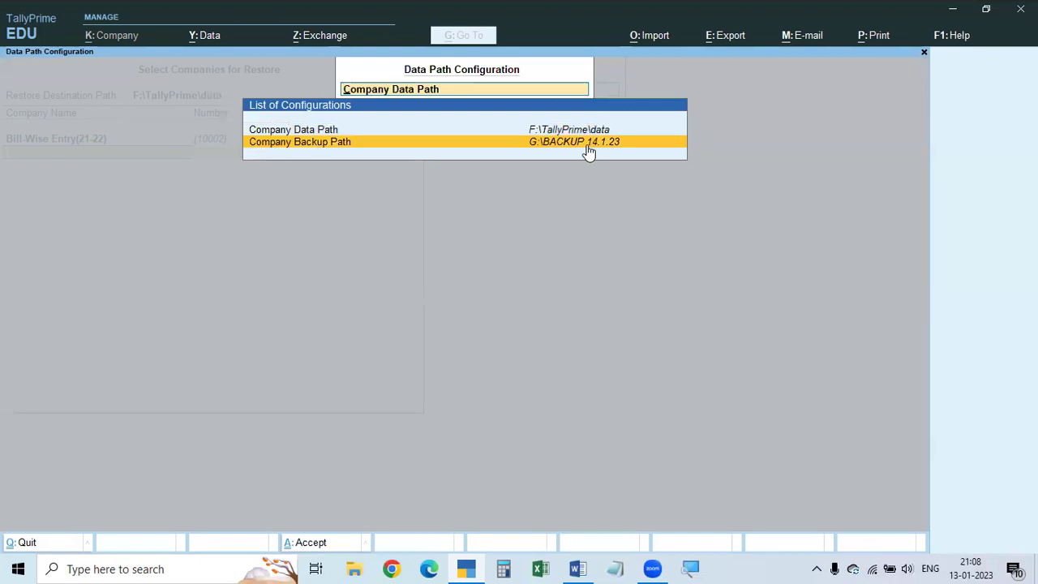
{"action": "left_click", "coordinate": [589, 151]}
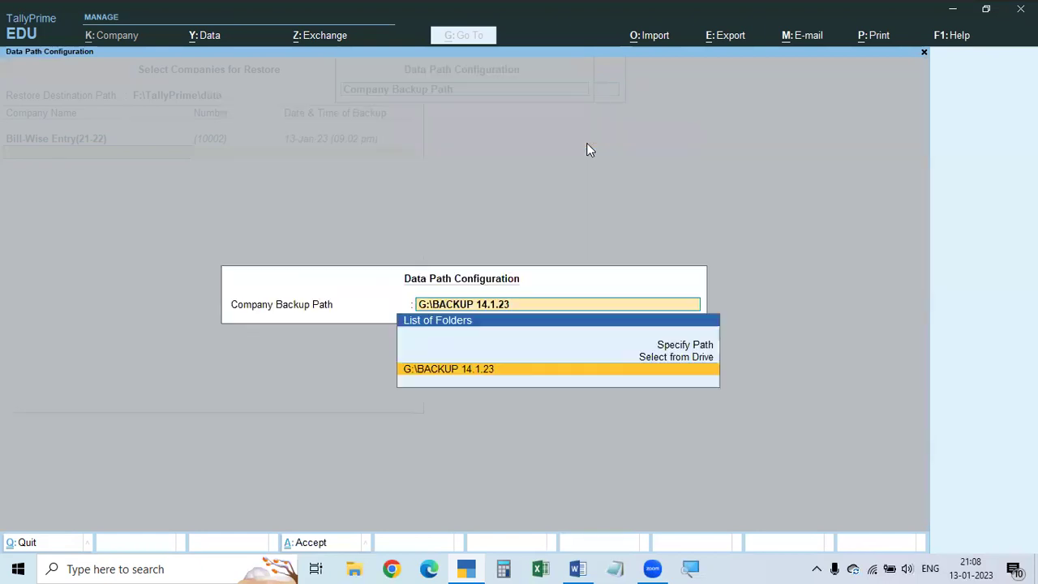
{"action": "left_click", "coordinate": [671, 362]}
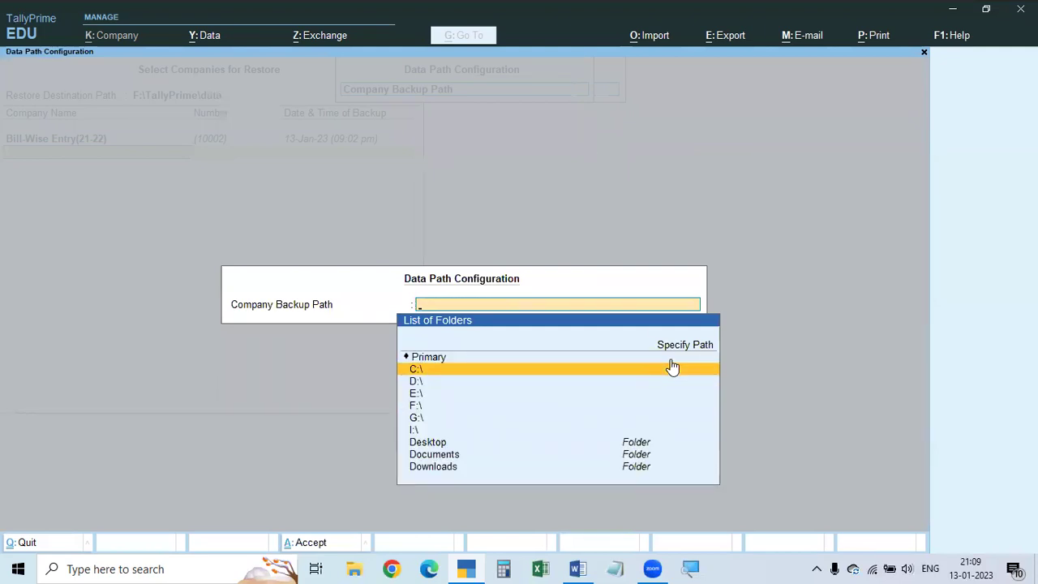
{"action": "key", "text": "Down"}
{"action": "key", "text": "Down"}
{"action": "key", "text": "Down"}
{"action": "key", "text": "Down"}
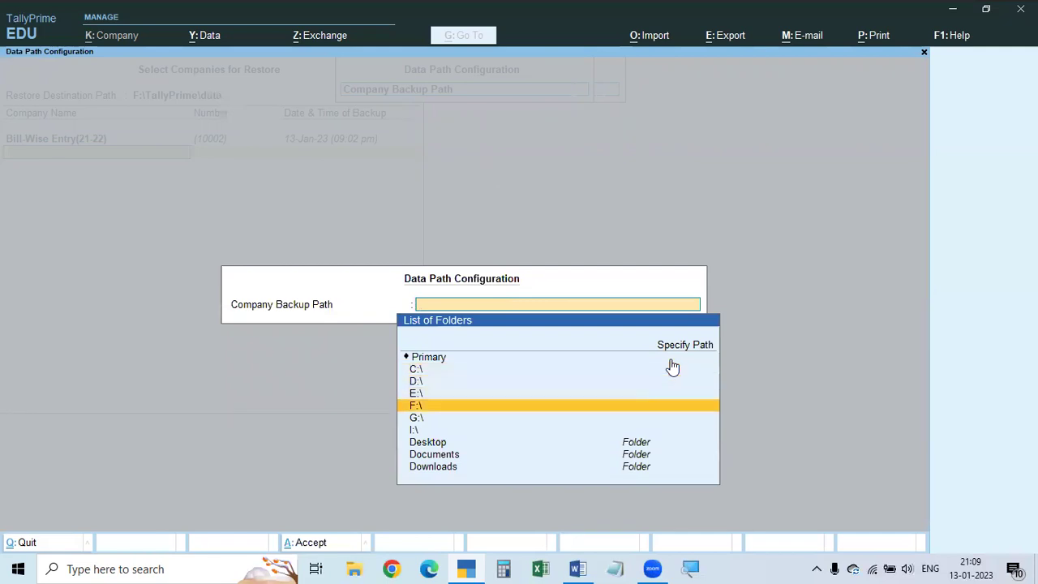
{"action": "key", "text": "Return"}
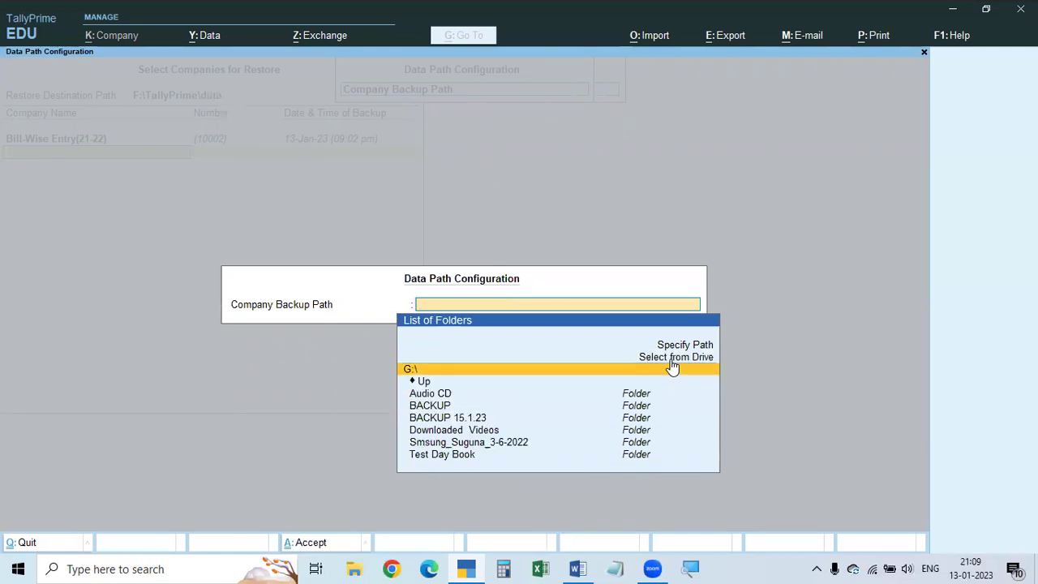
{"action": "left_click", "coordinate": [472, 421]}
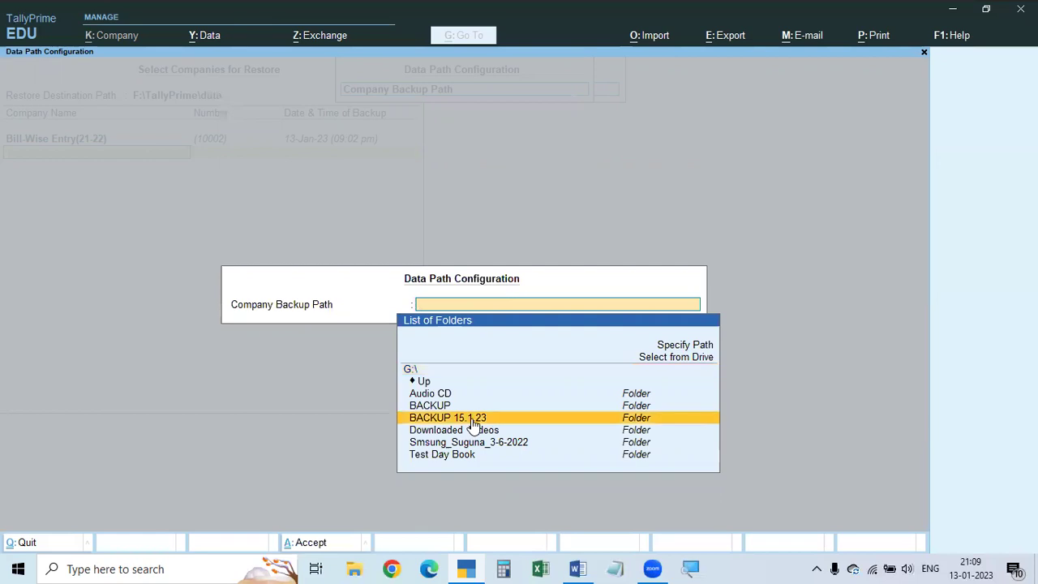
{"action": "key", "text": "Return"}
{"action": "key", "text": "Return"}
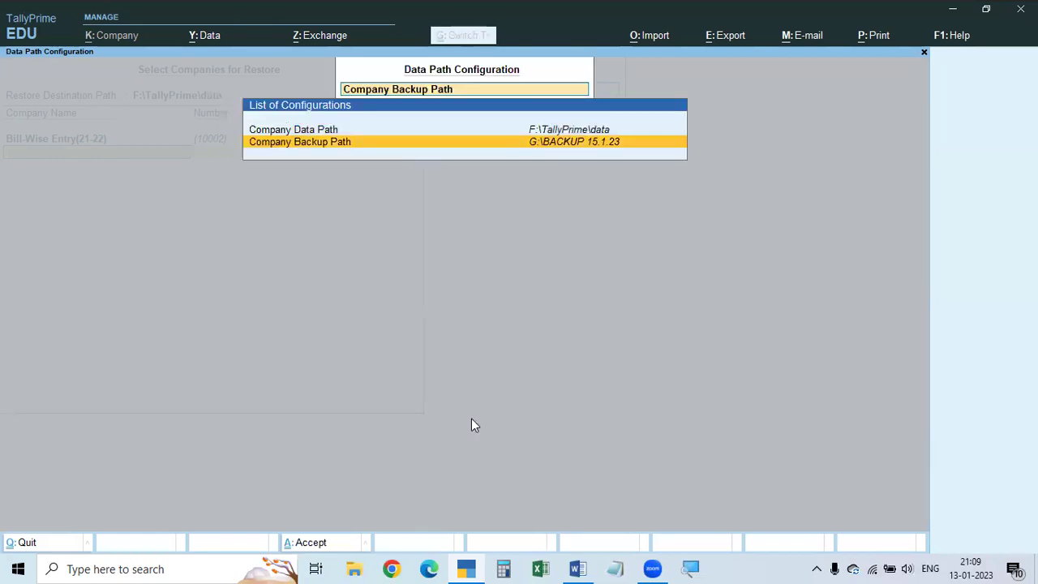
{"action": "key", "text": "ctrl+a"}
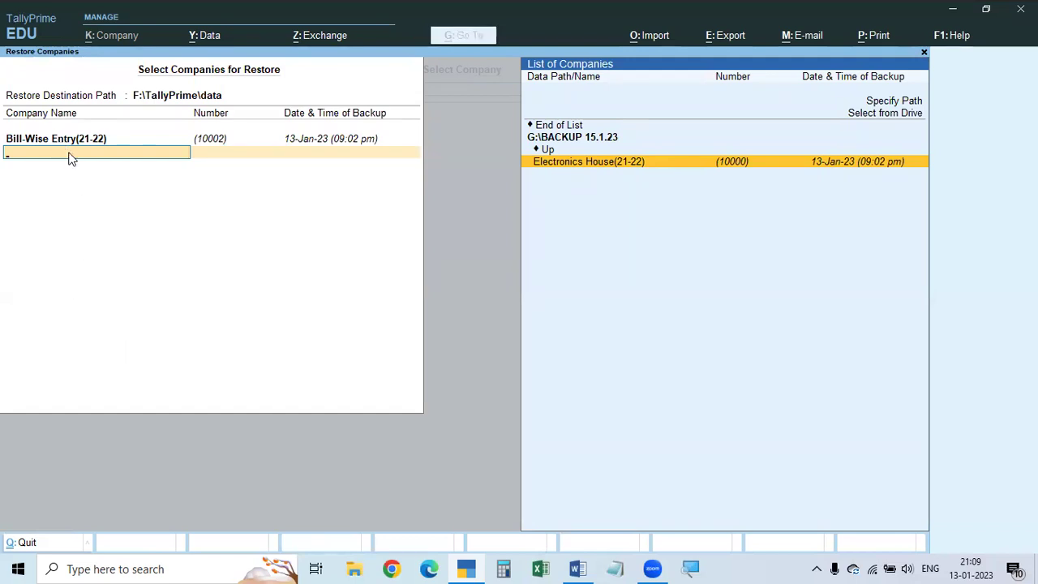
Restore only Bill-Wise Entry(21-22) to F:\TallyPrime\data and refresh the list of companies.
{"action": "left_click", "coordinate": [573, 128]}
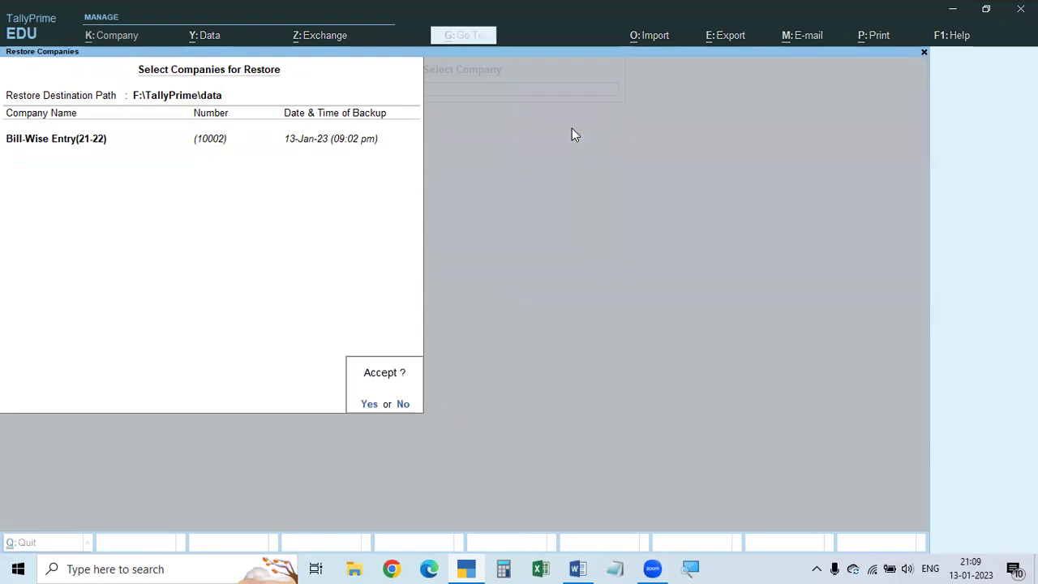
{"action": "key", "text": "Return"}
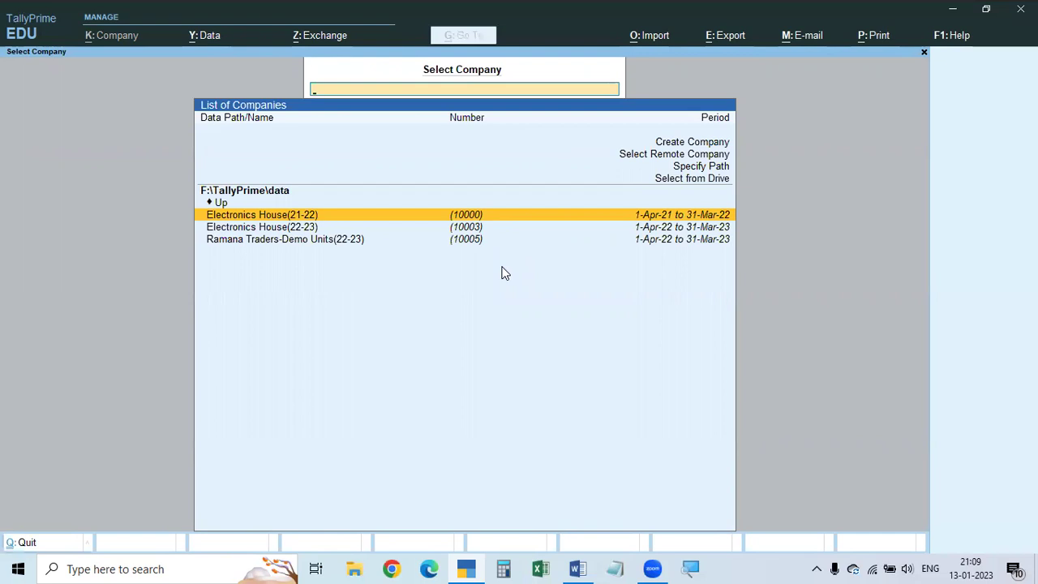
{"action": "key", "text": "Escape"}
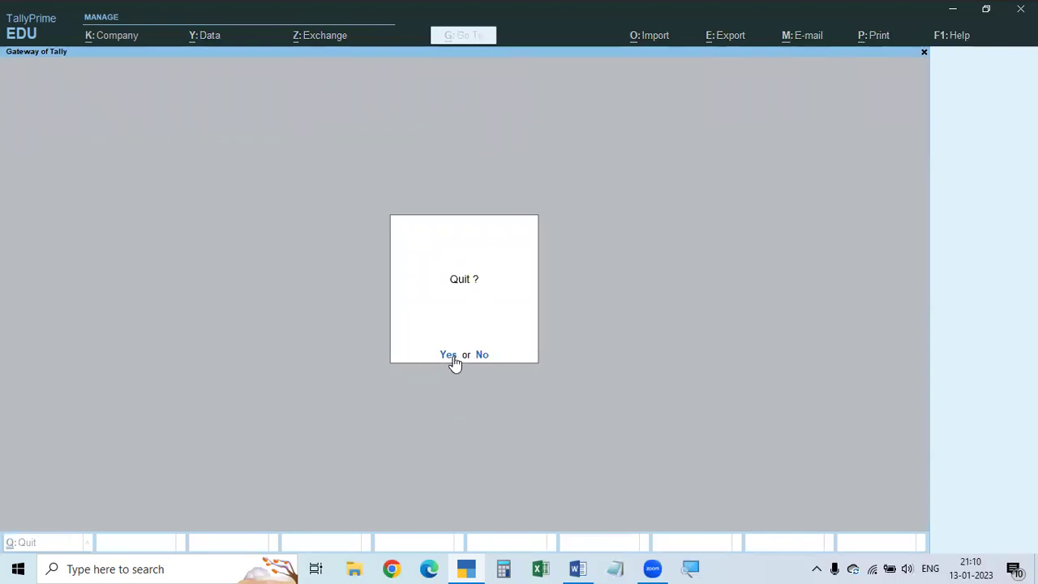
{"action": "left_click", "coordinate": [481, 354]}
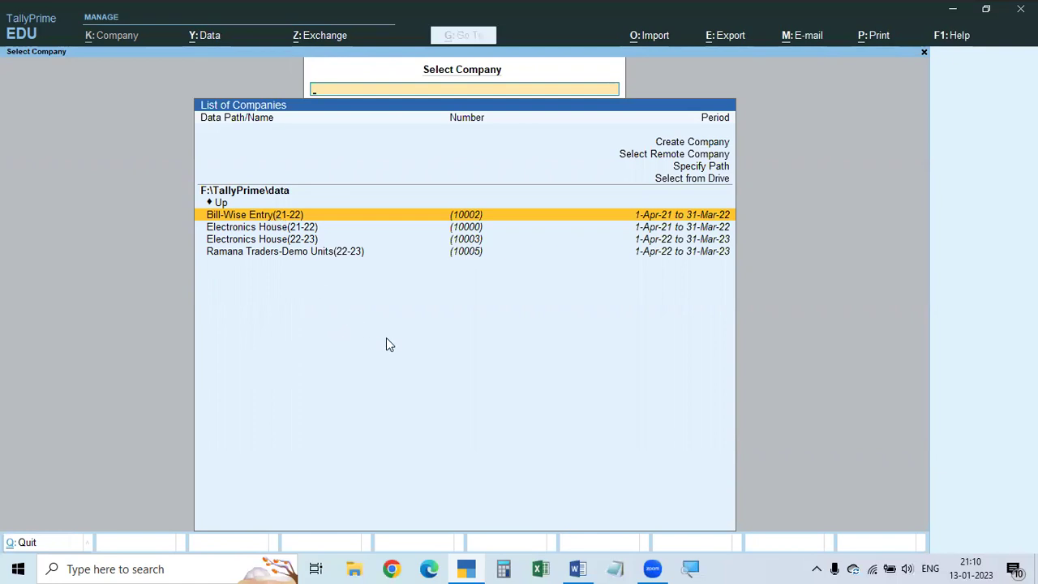
{"action": "key", "text": "Escape"}
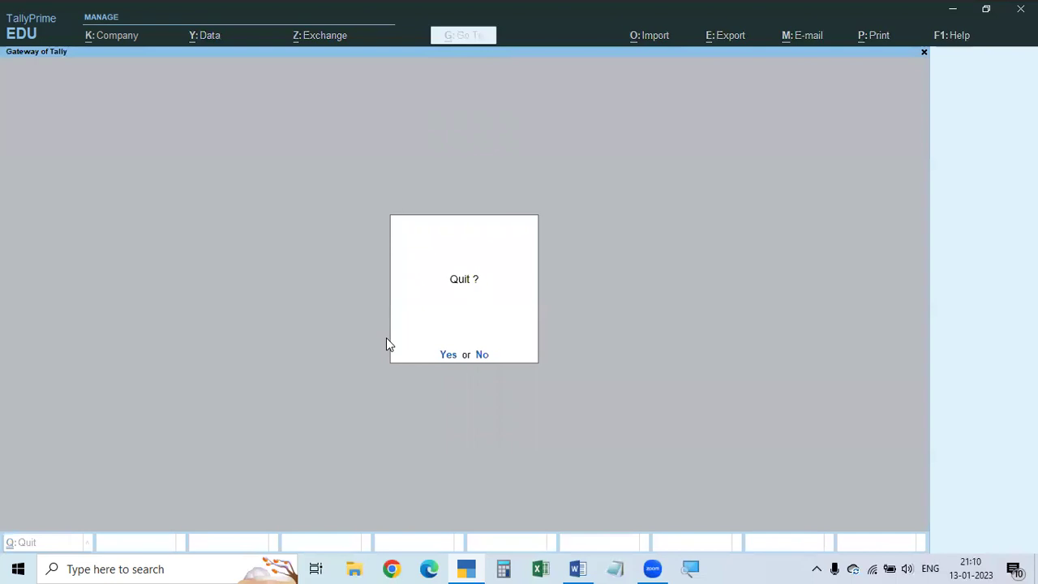
{"action": "left_click", "coordinate": [482, 355]}
{"action": "left_click", "coordinate": [343, 287]}
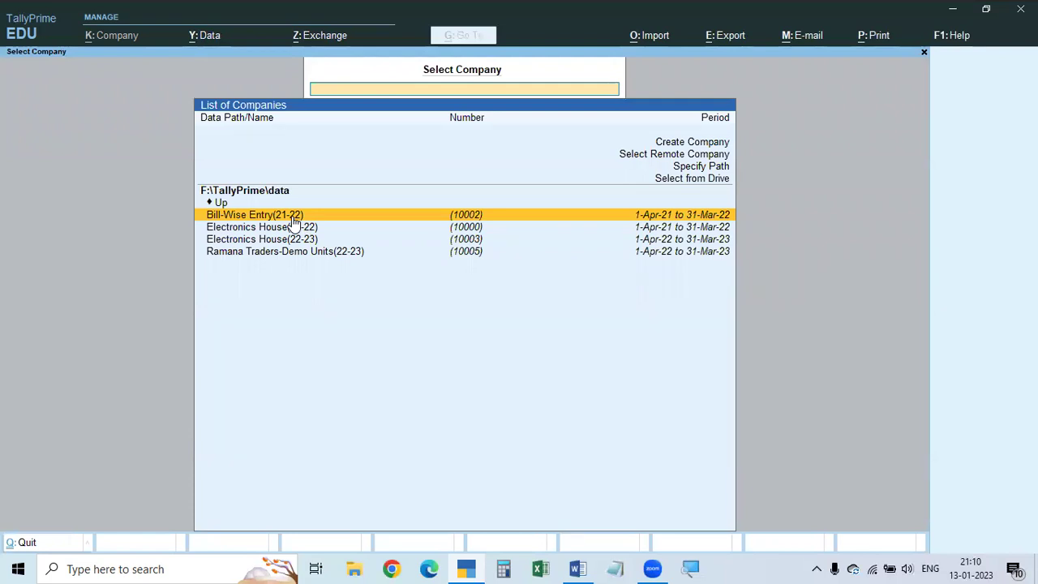
{"action": "type", "text": "`"}
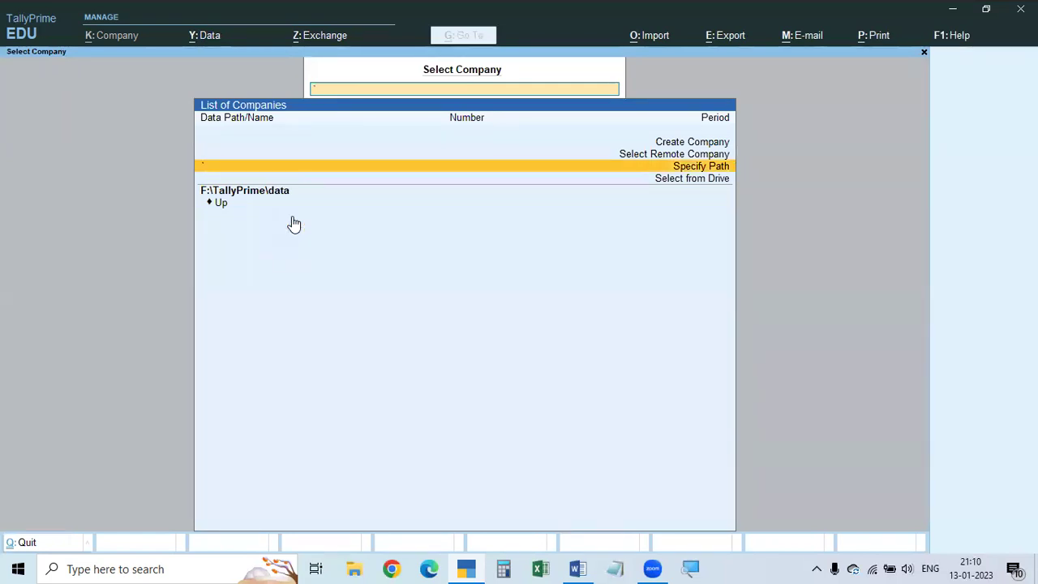
{"action": "key", "text": "BackSpace"}
{"action": "key", "text": "Escape"}
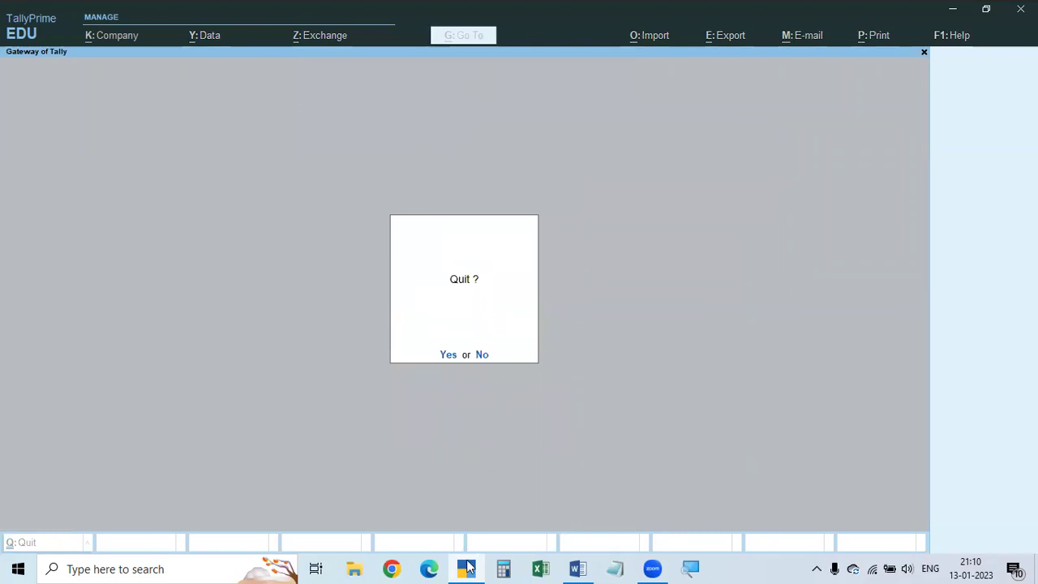
{"action": "mouse_move", "coordinate": [467, 568]}
{"action": "left_click", "coordinate": [485, 355]}
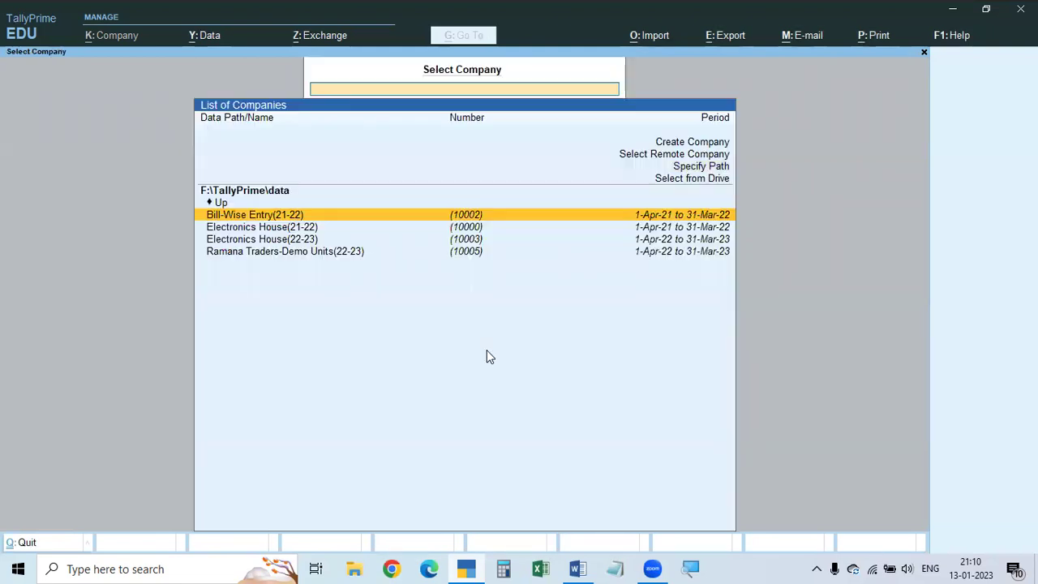
Open the restored company Bill-Wise Entry(21-22) and review its Balance Sheet and Profit & Loss A/c, returning to the Gateway of Tally.
{"action": "left_click", "coordinate": [271, 221]}
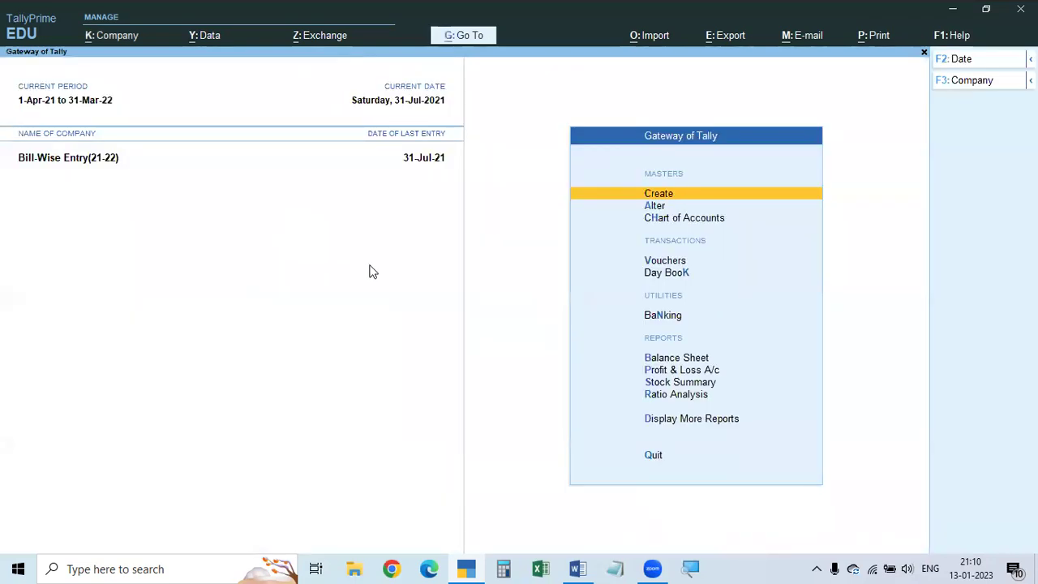
{"action": "left_click", "coordinate": [689, 358]}
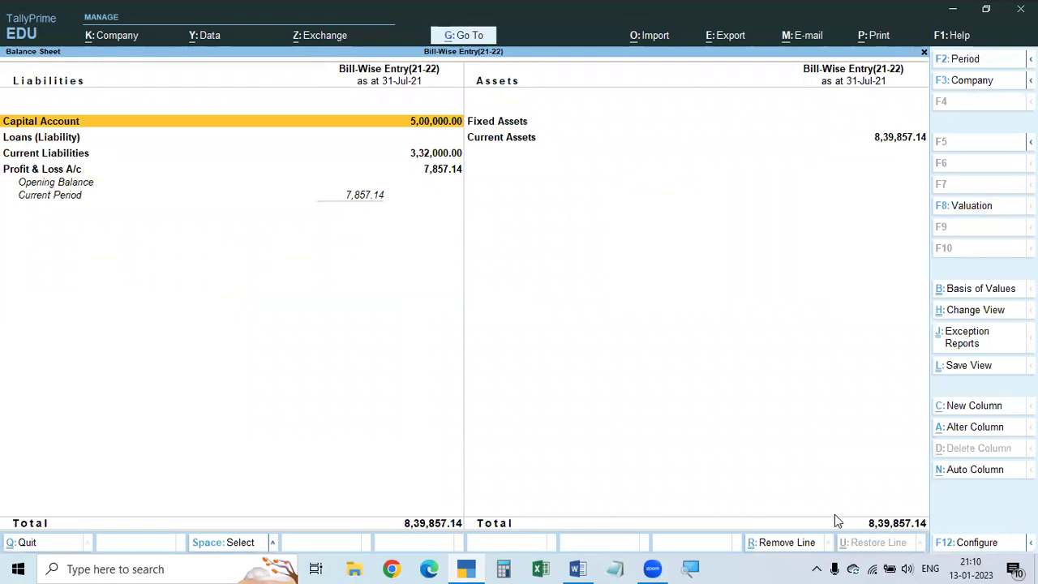
{"action": "key", "text": "Escape"}
{"action": "key", "text": "Down"}
{"action": "key", "text": "Return"}
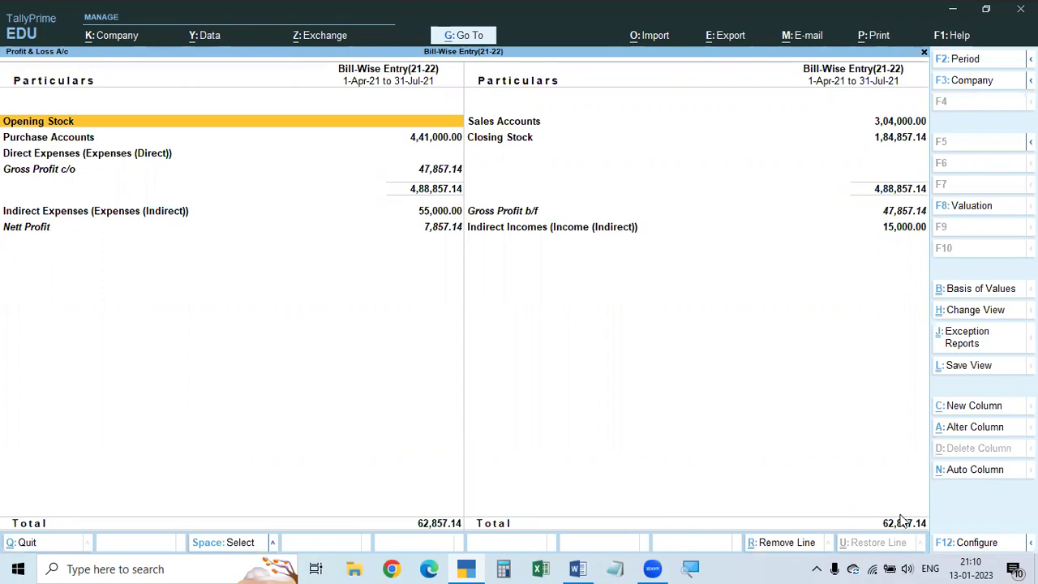
{"action": "key", "text": "Escape"}
{"action": "key", "text": "Escape"}
{"action": "key", "text": "n"}
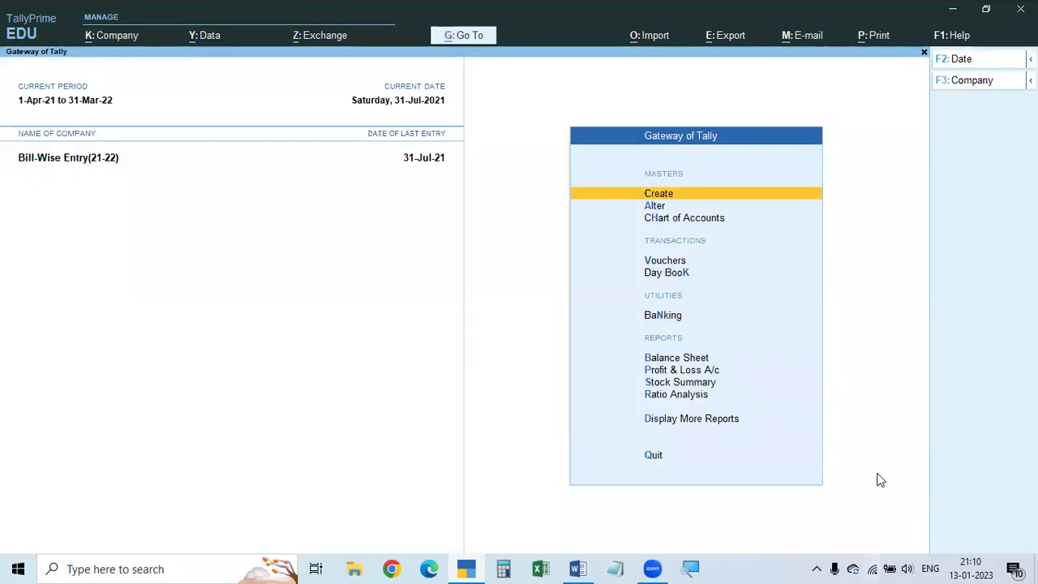